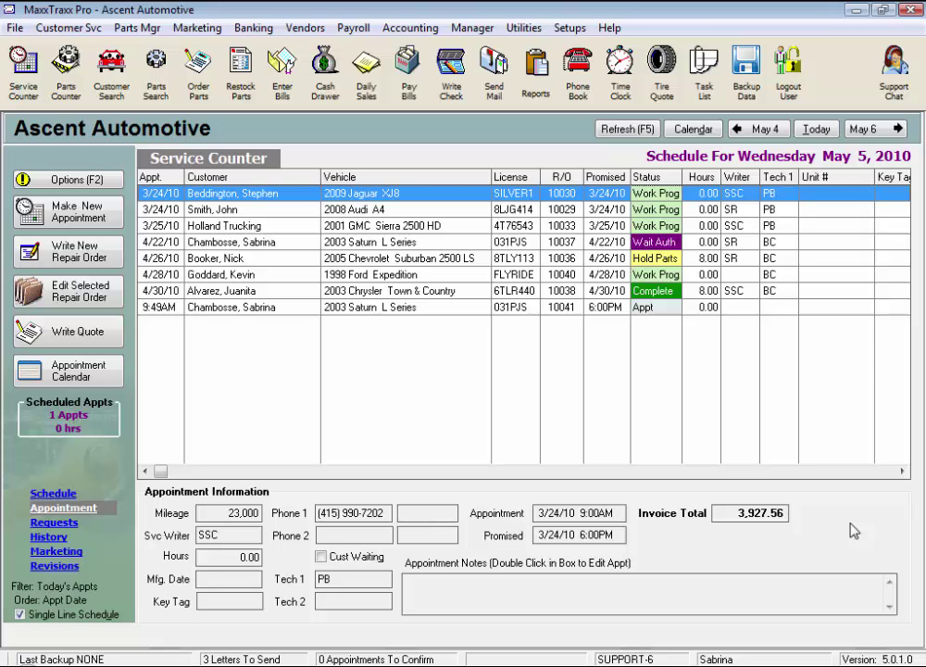
- From Payroll > Employee List, add a new blank employee record
click(356, 28)
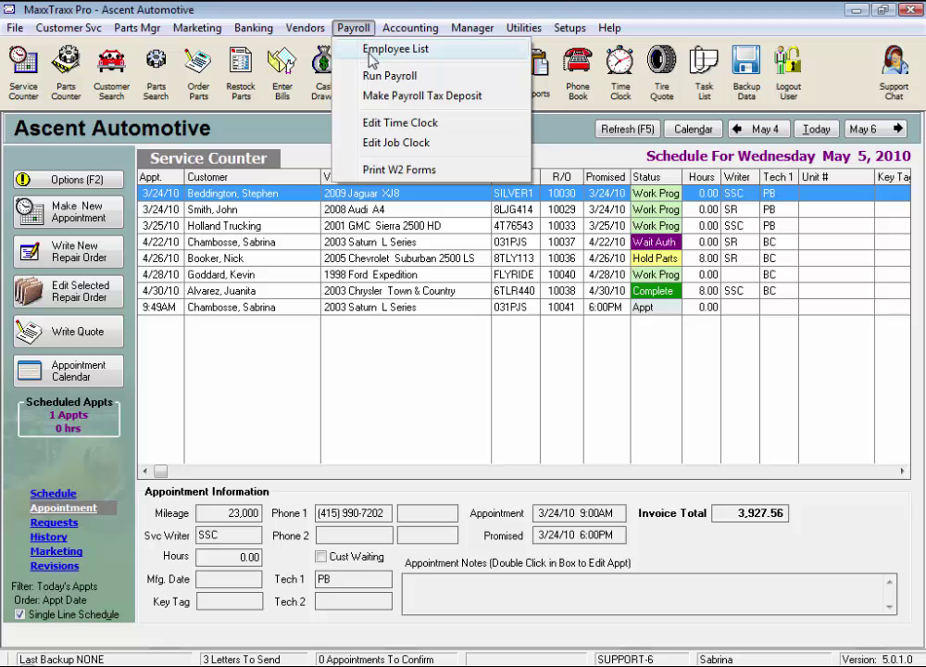
click(370, 51)
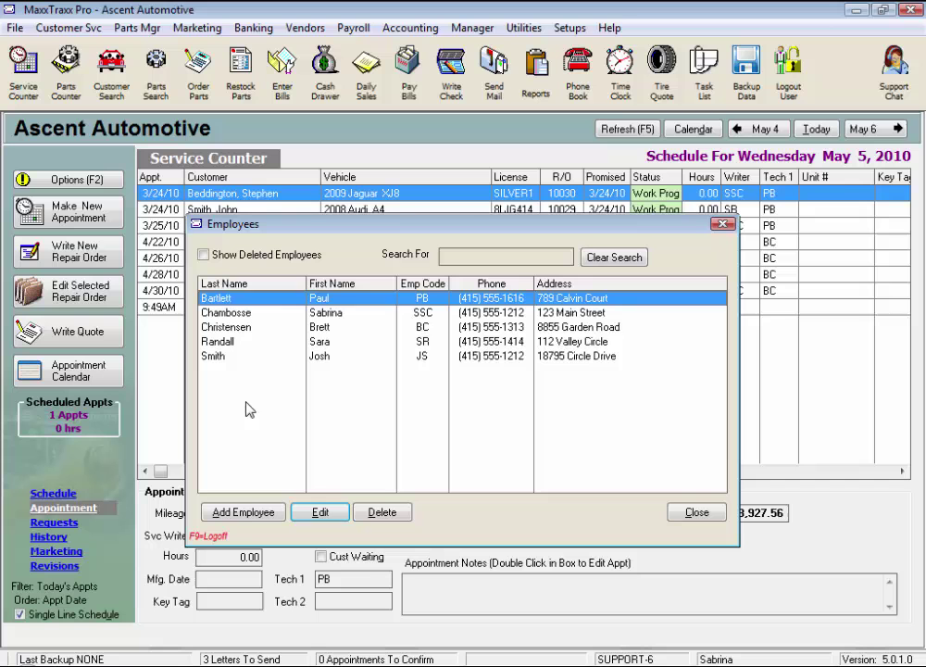
click(244, 512)
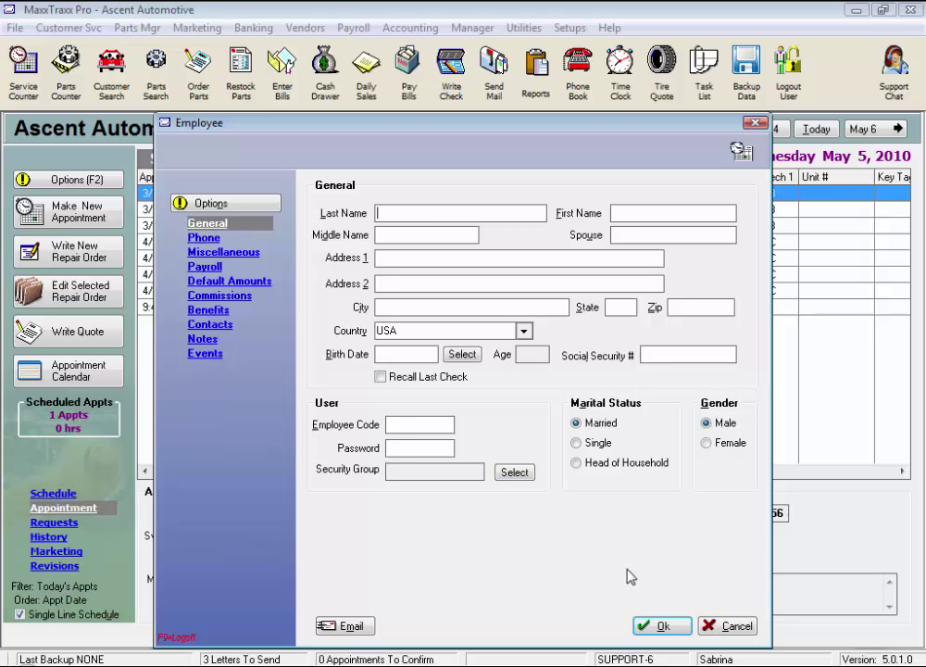
key(Tab)
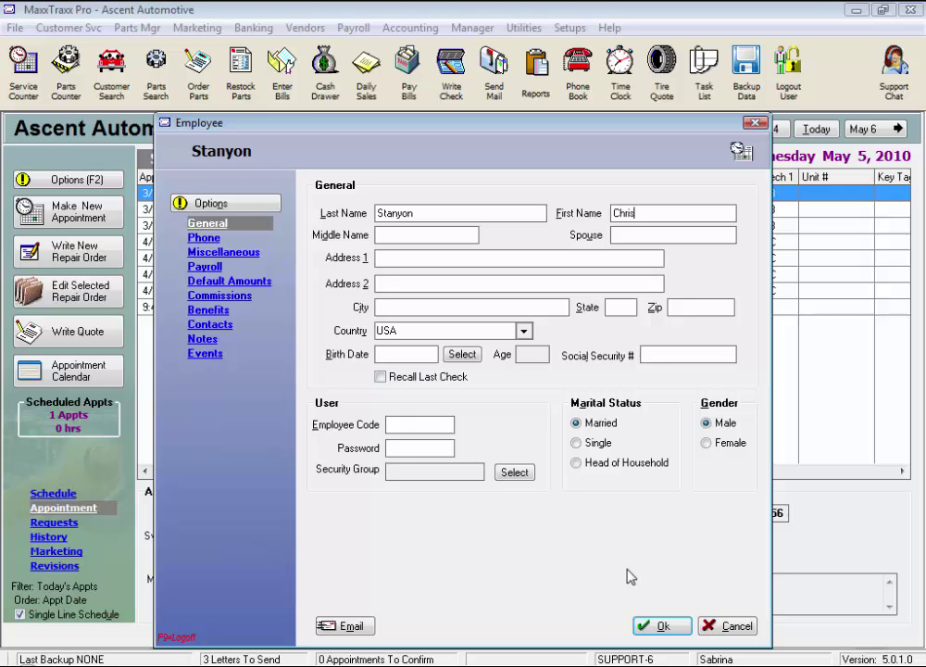
key(Tab)
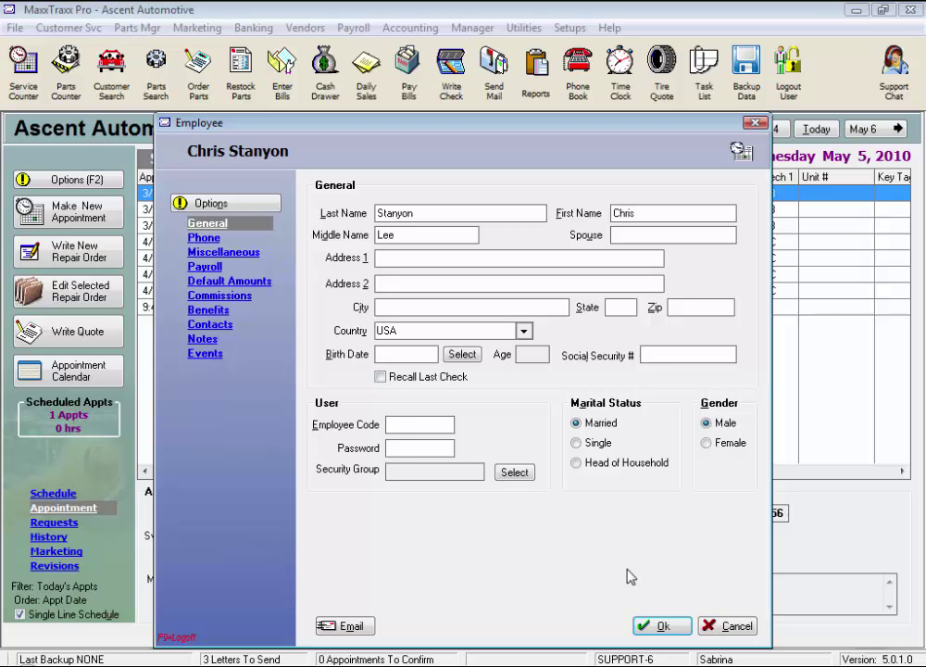
key(Tab)
key(Tab)
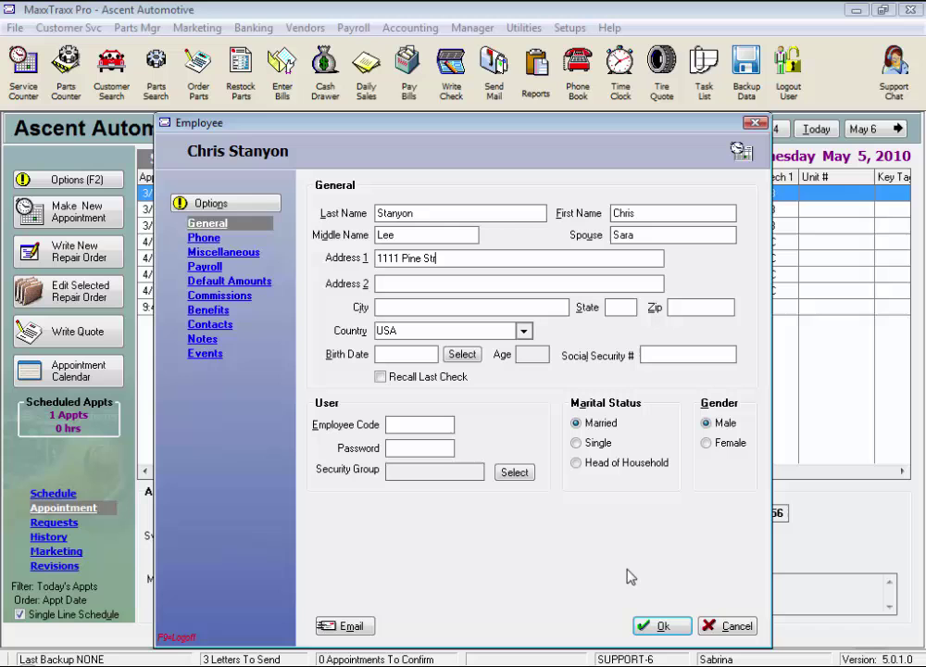
key(Tab)
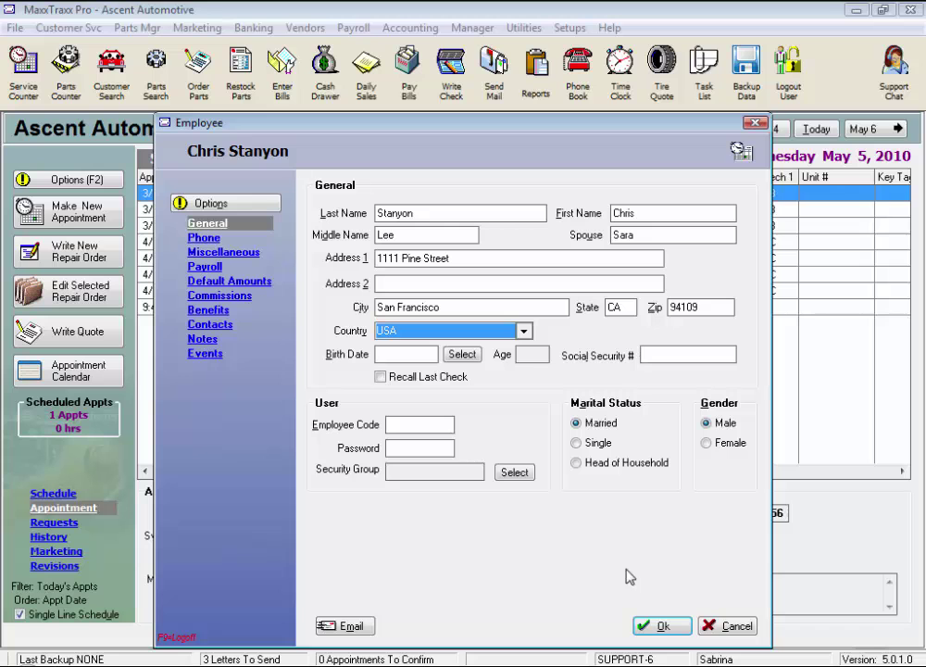
click(524, 332)
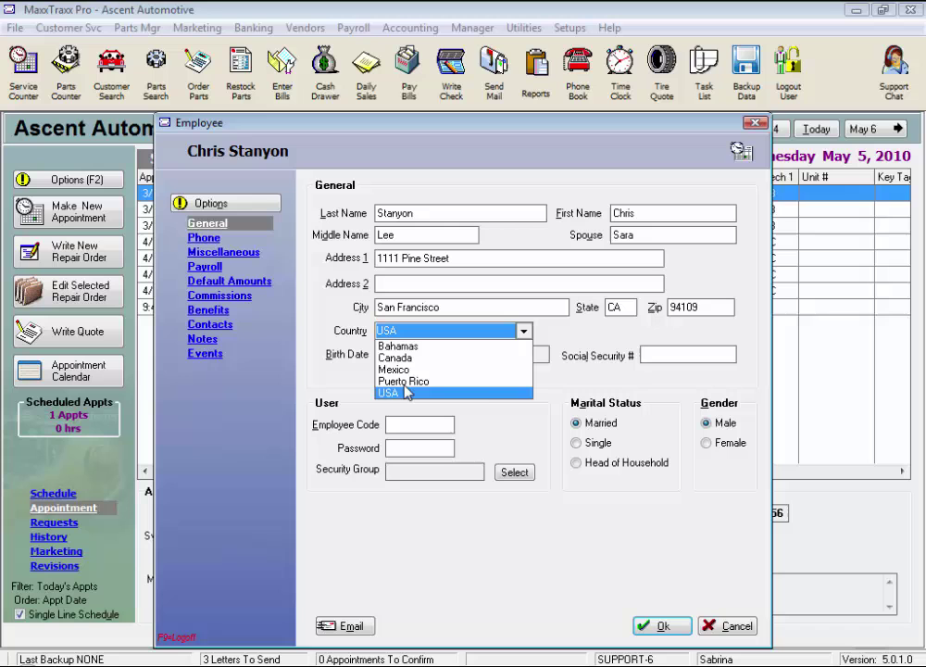
click(476, 394)
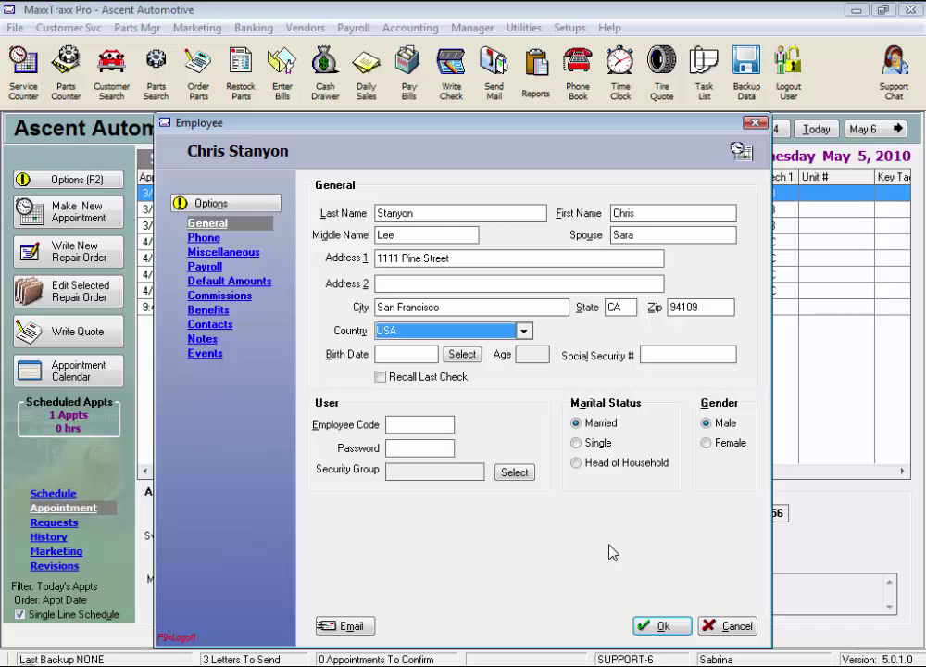
key(Tab)
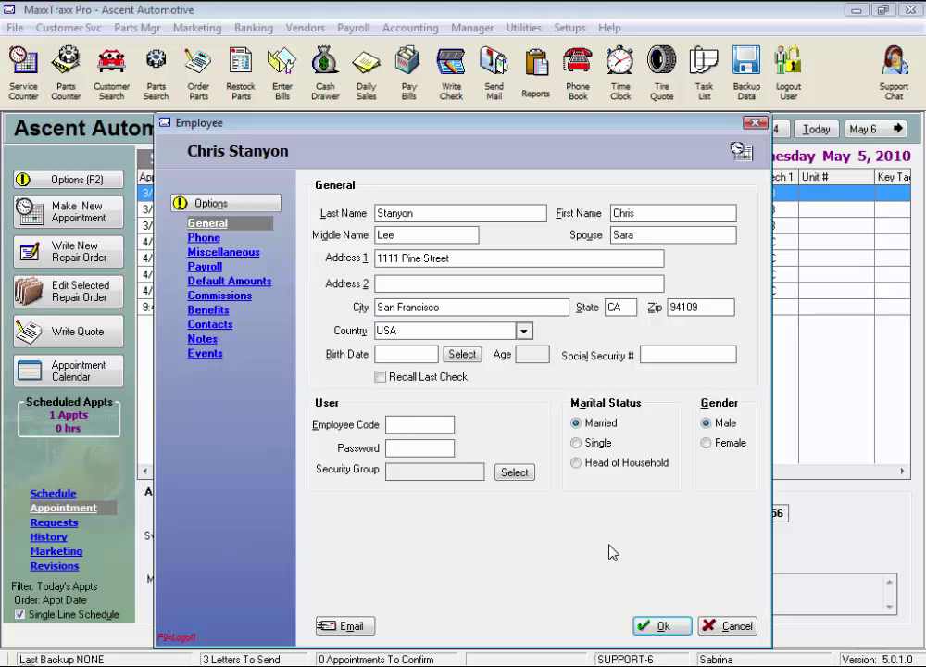
key(Tab)
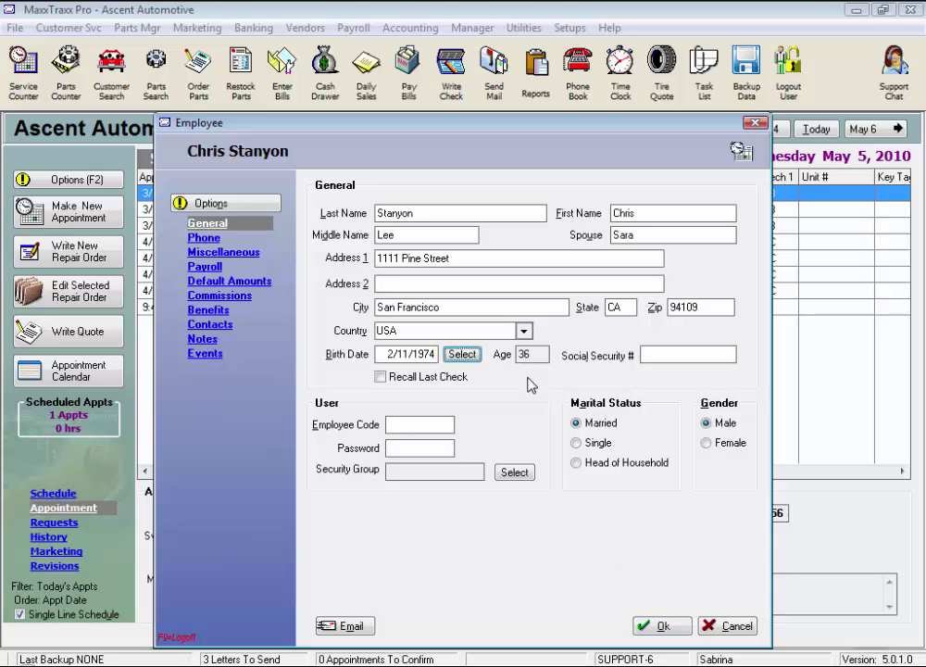
key(Tab)
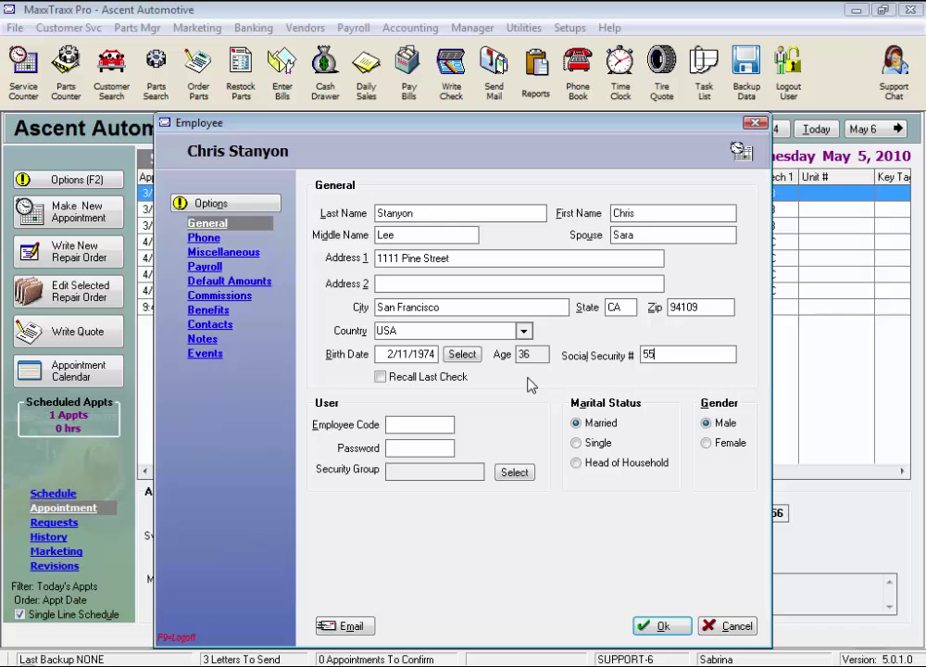
key(Tab)
click(379, 377)
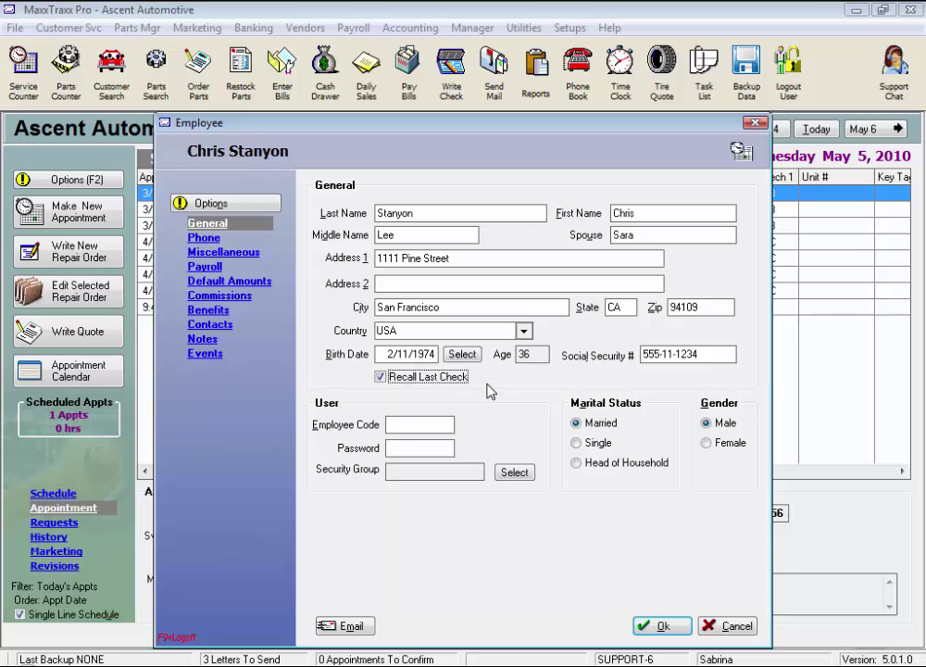
- Set the employee code to CLS and enter a login password
click(409, 427)
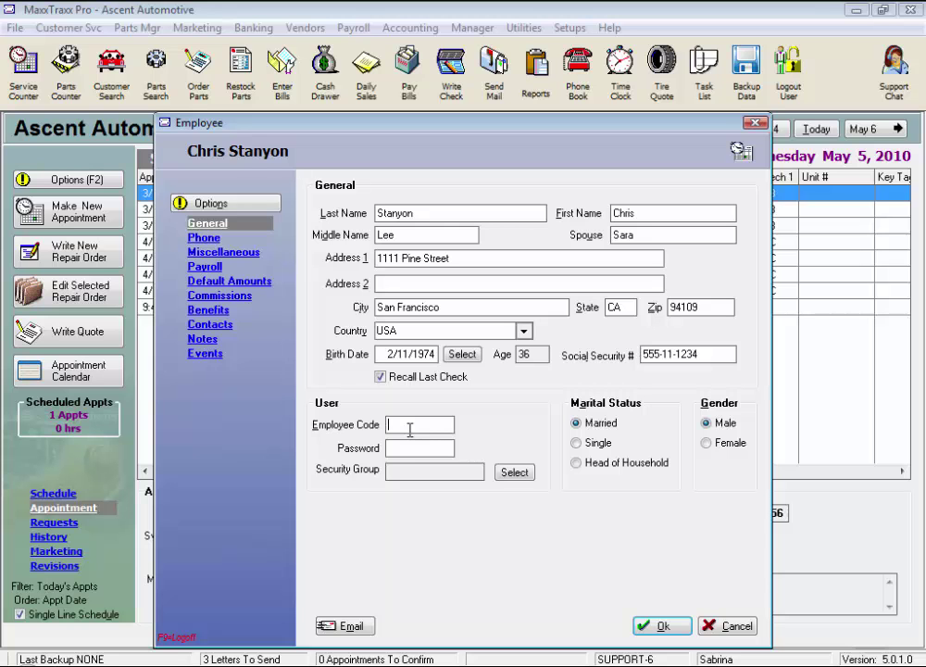
text(CLS)
key(Tab)
key(Tab)
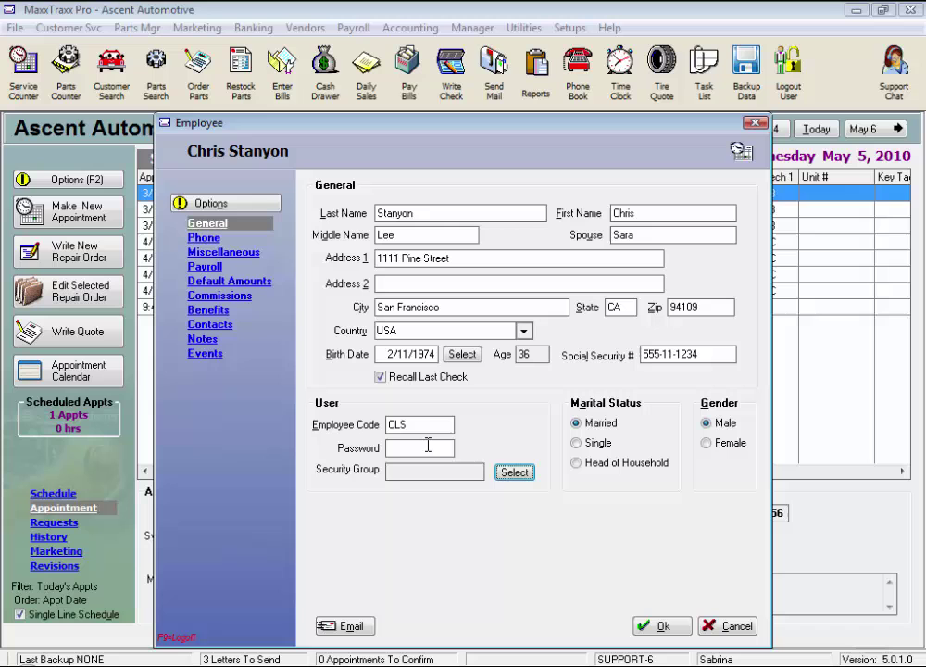
click(428, 446)
text(***)
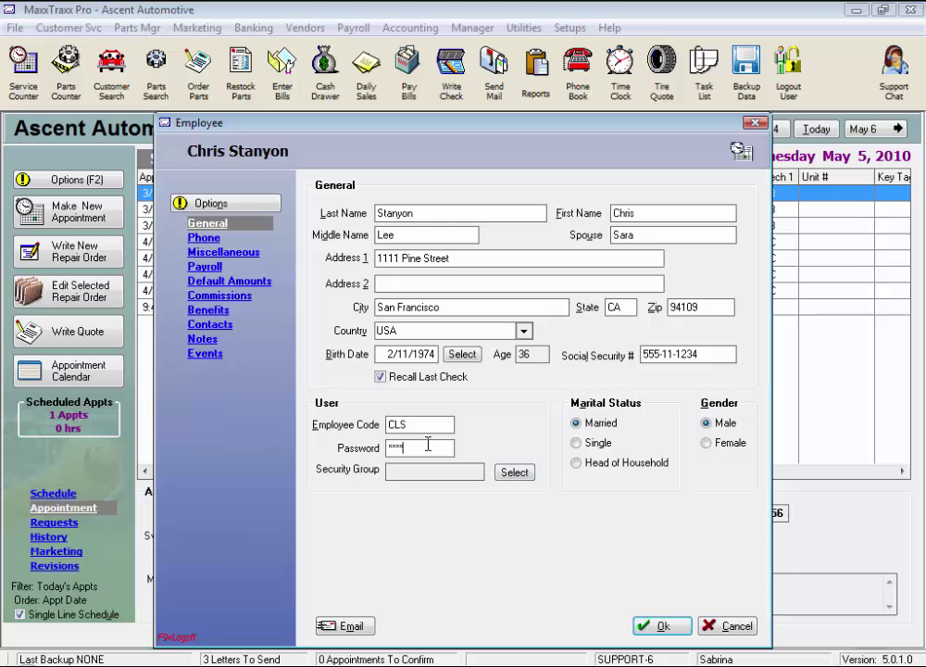
text(*)
- Pick Technicians from the Security Groups list as the employee's group
click(509, 474)
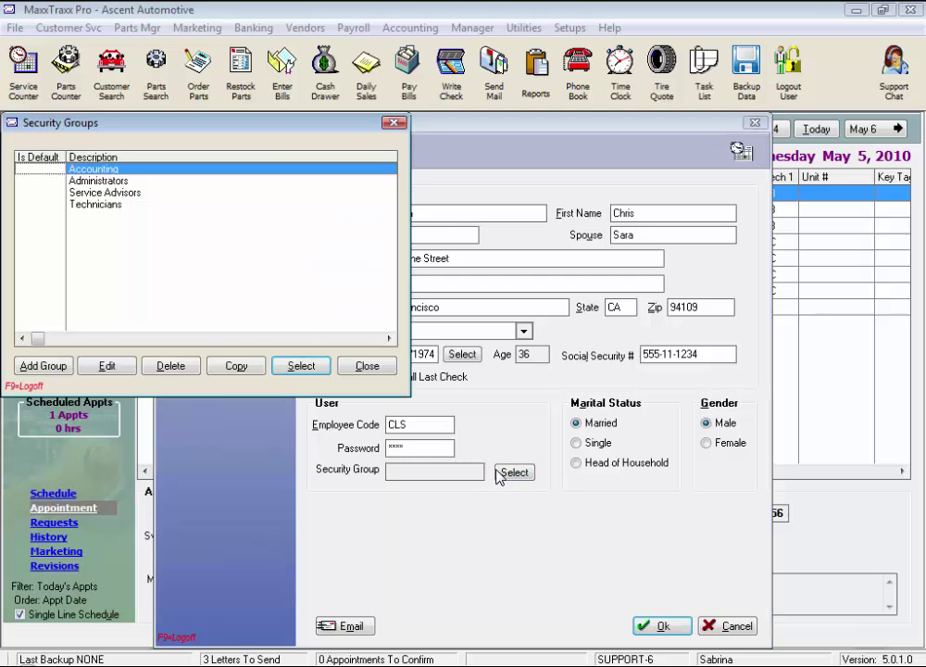
click(37, 204)
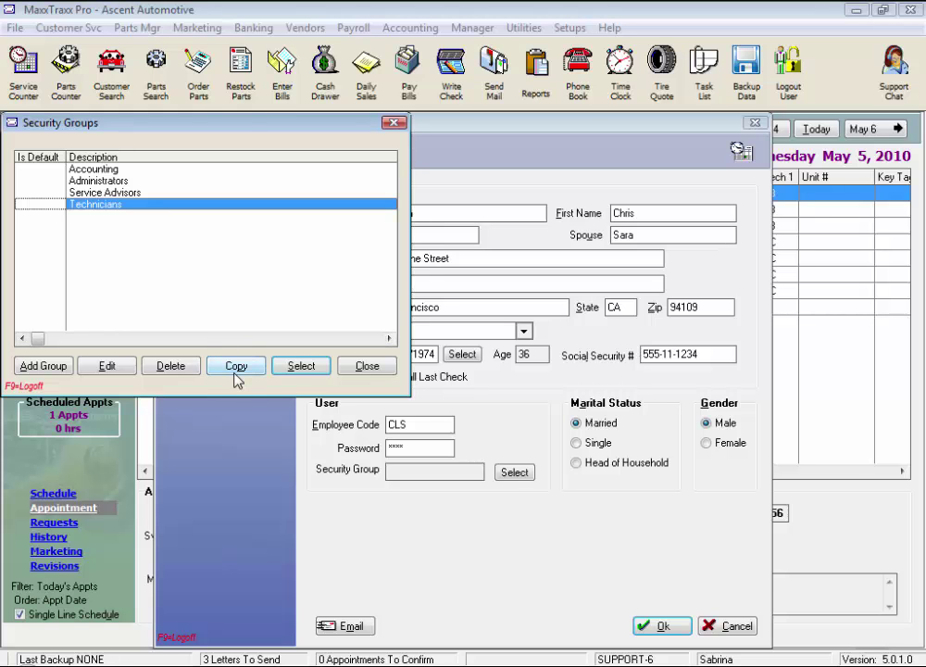
click(304, 366)
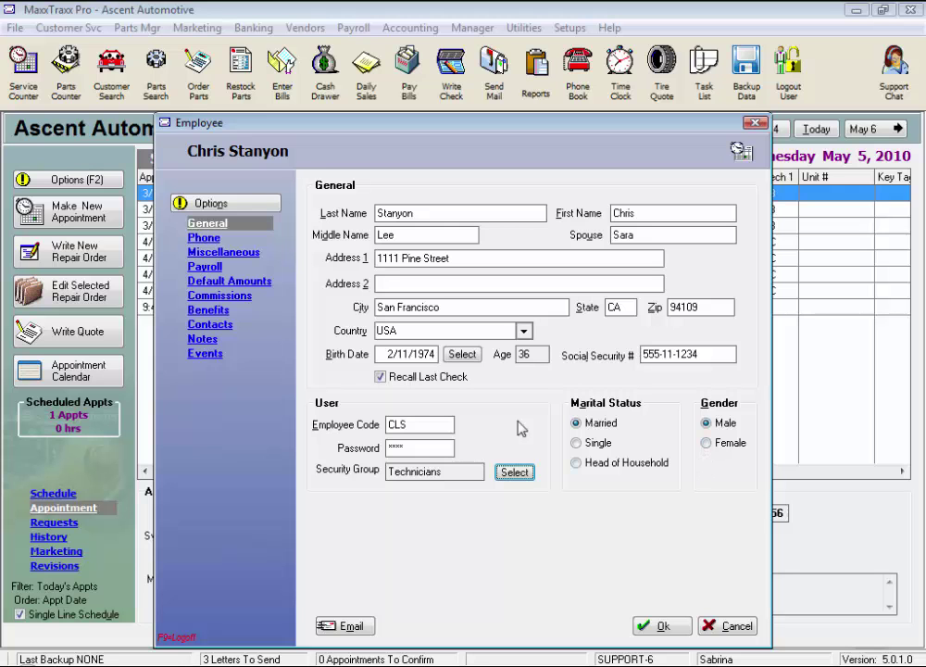
click(203, 239)
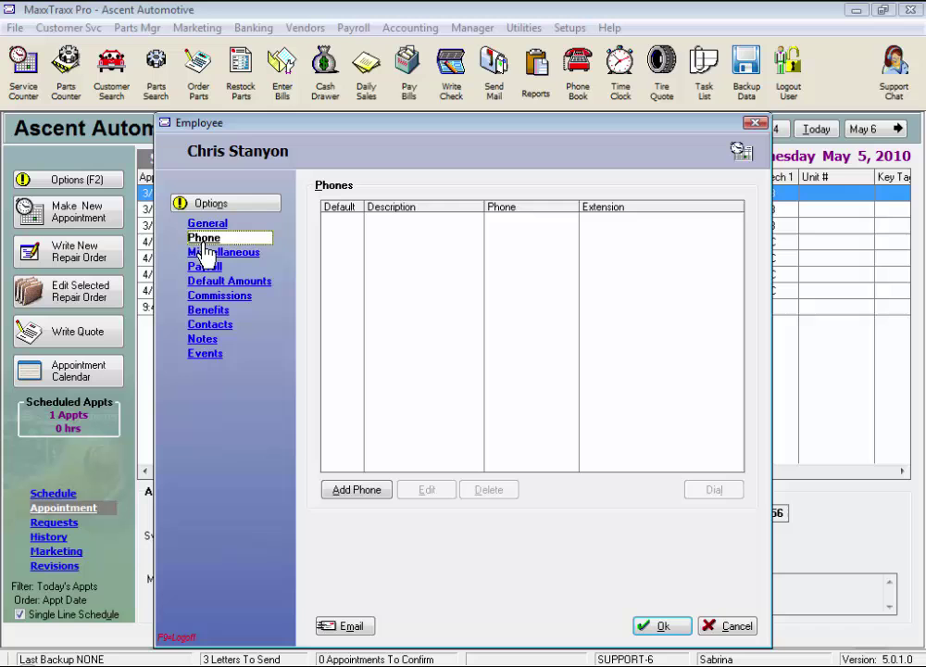
click(356, 491)
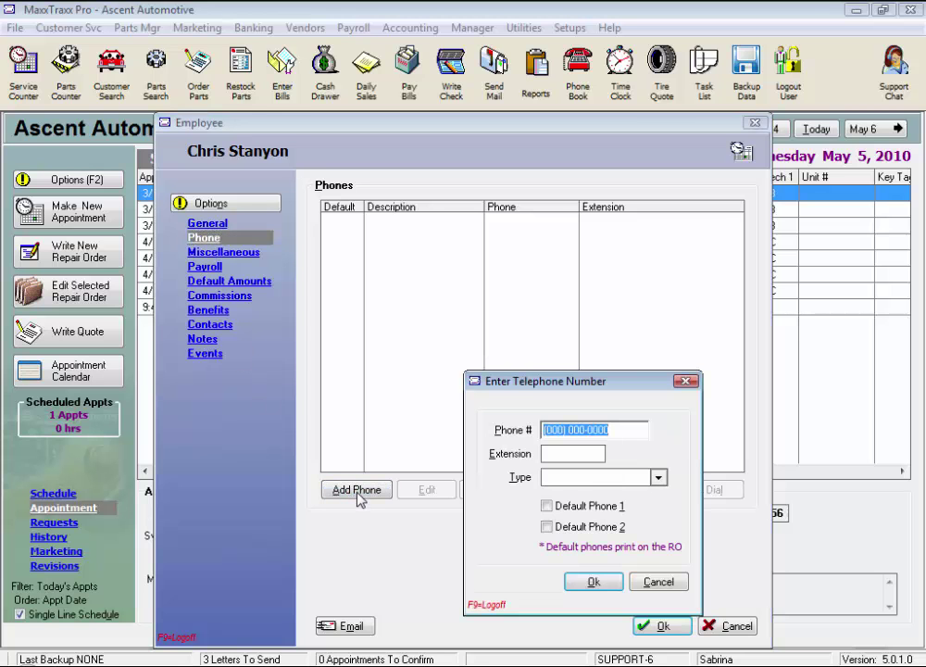
text(415) 5)
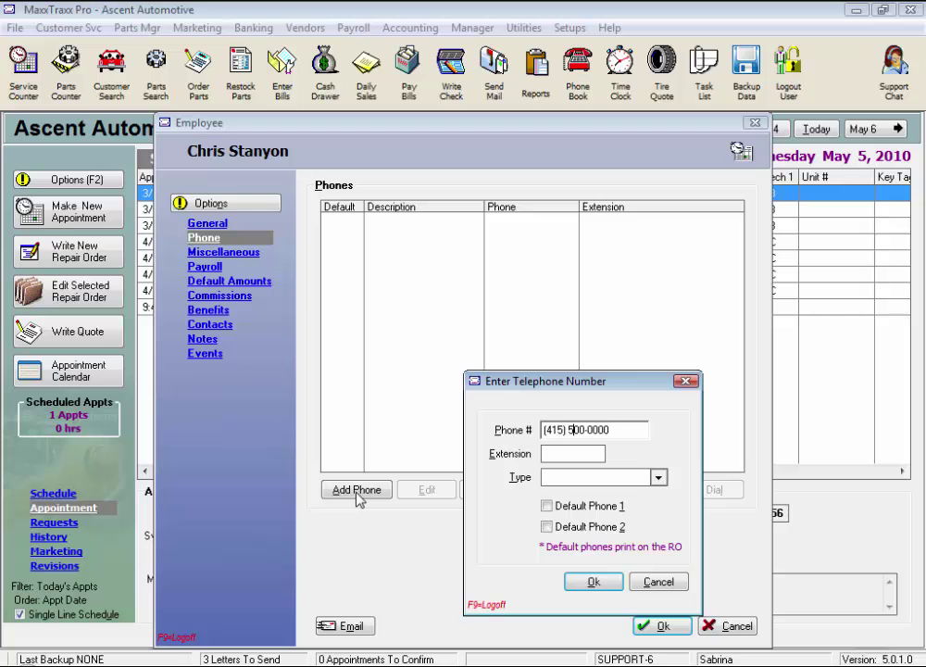
text(55-1111)
click(547, 457)
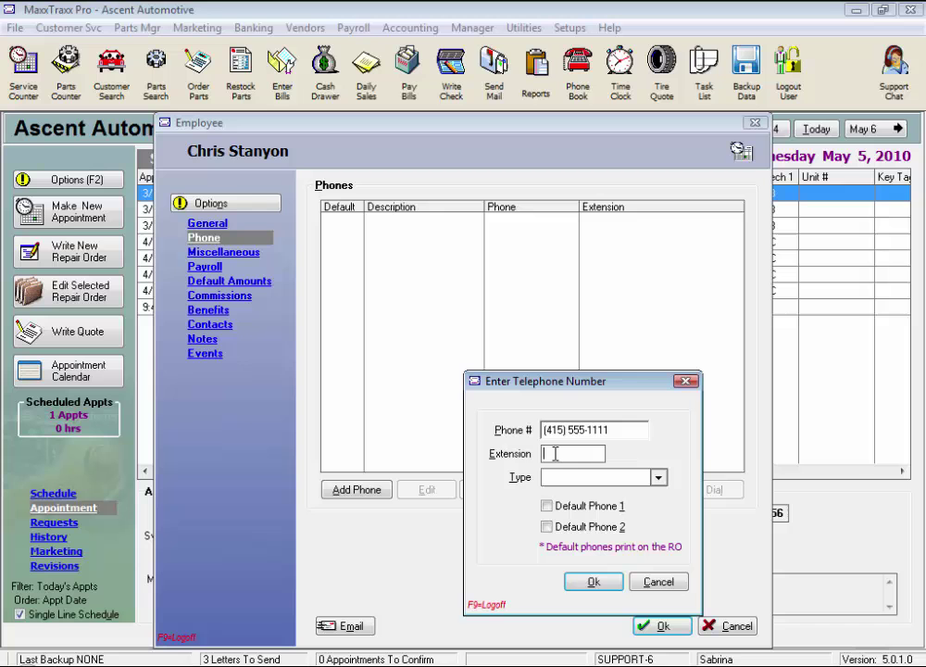
- Set the phone type to Home, make it default phone 1, and save it
click(659, 477)
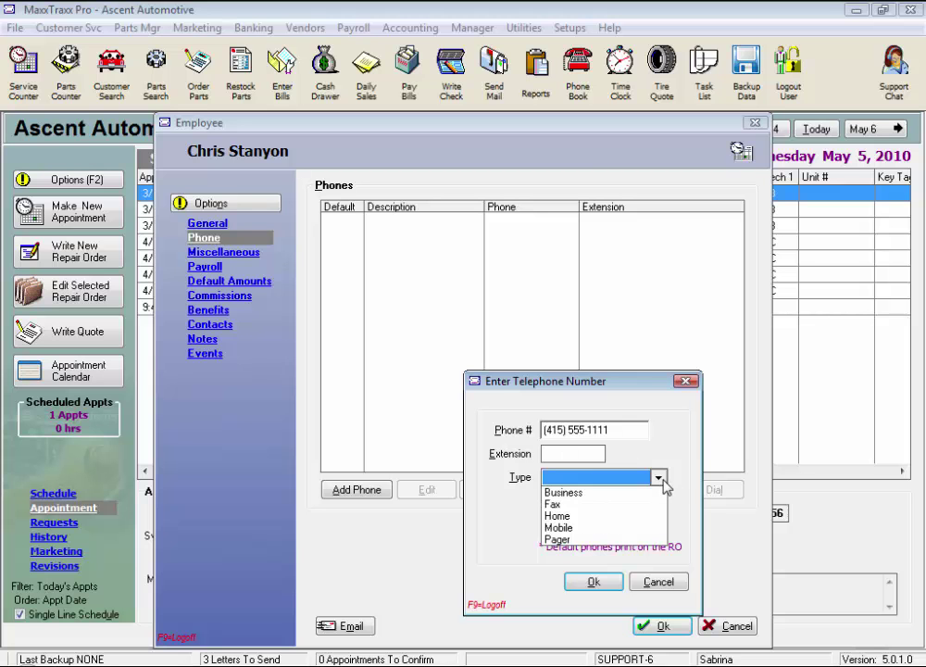
click(663, 481)
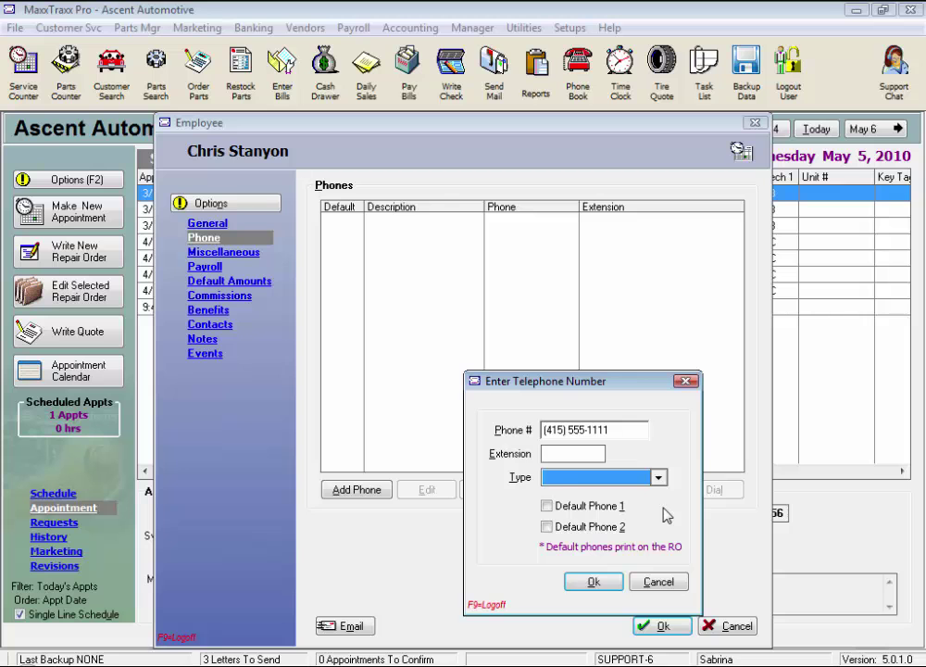
click(663, 481)
click(666, 515)
key(b)
key(m)
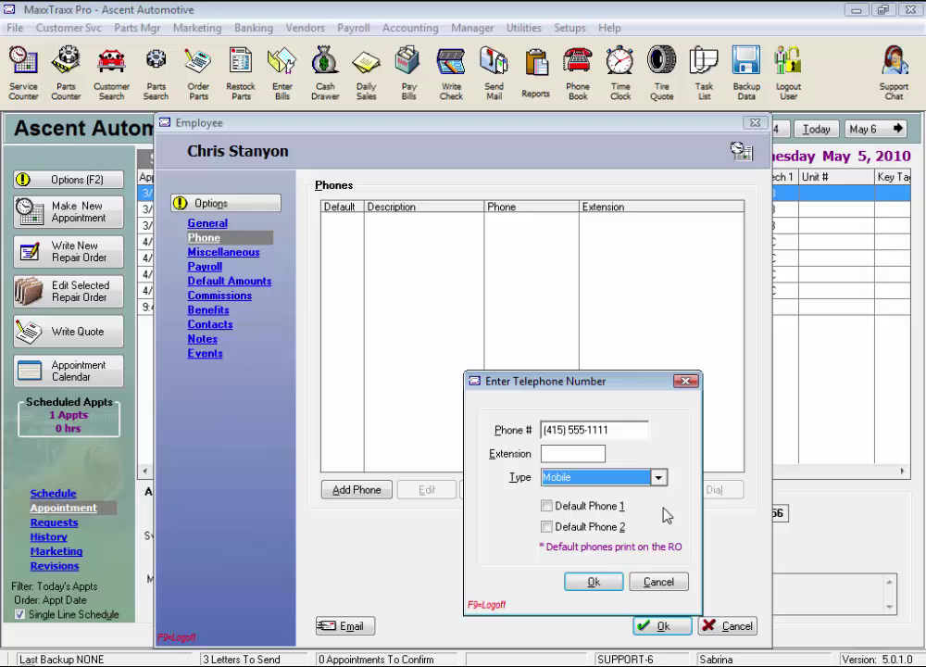
key(p)
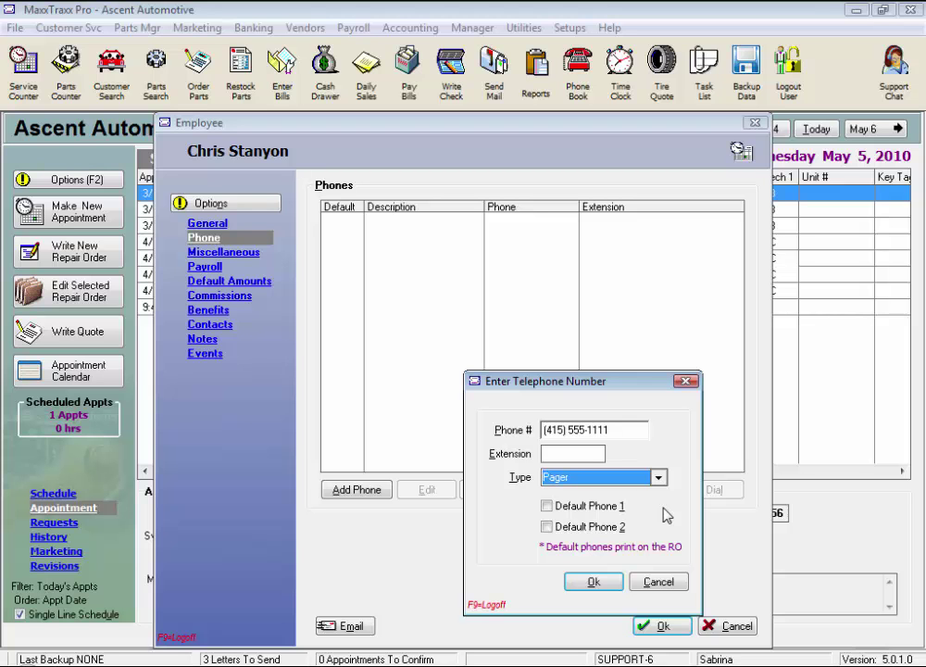
key(h)
click(546, 506)
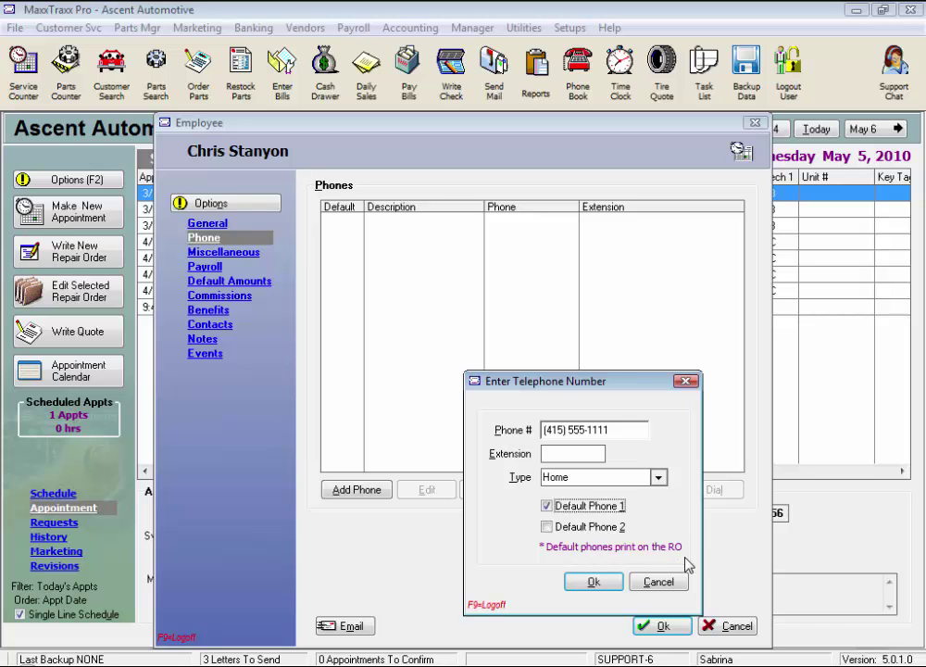
click(600, 584)
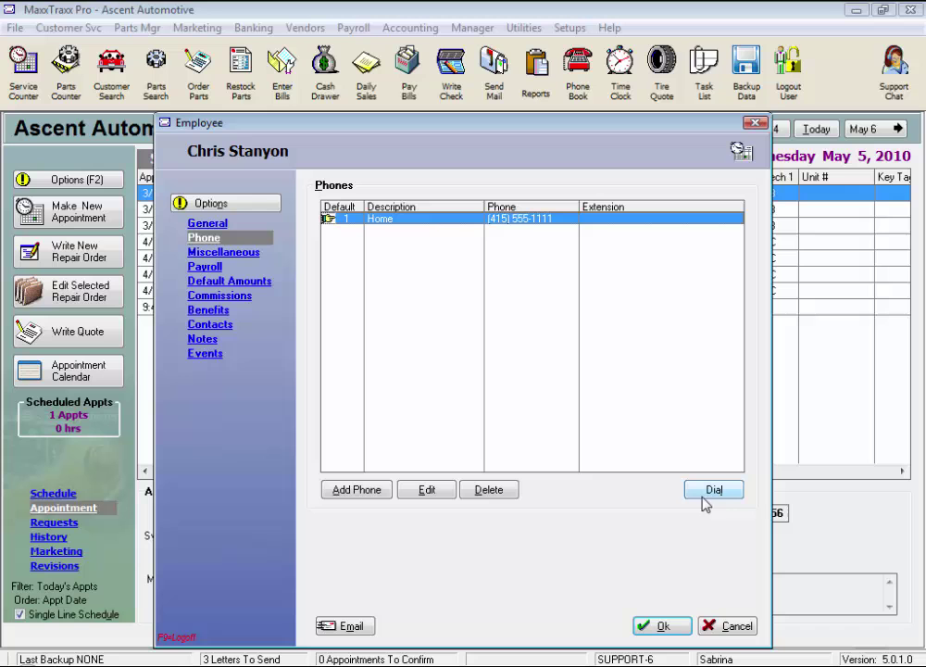
- On Miscellaneous, enter department Shop and job title Technician, and tick Is Technician
click(252, 260)
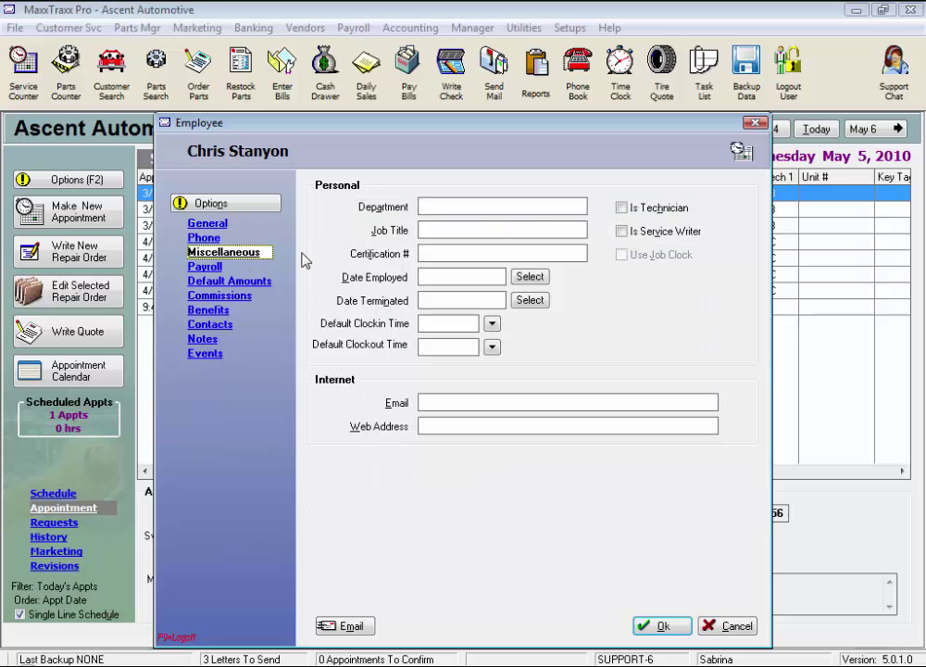
click(480, 206)
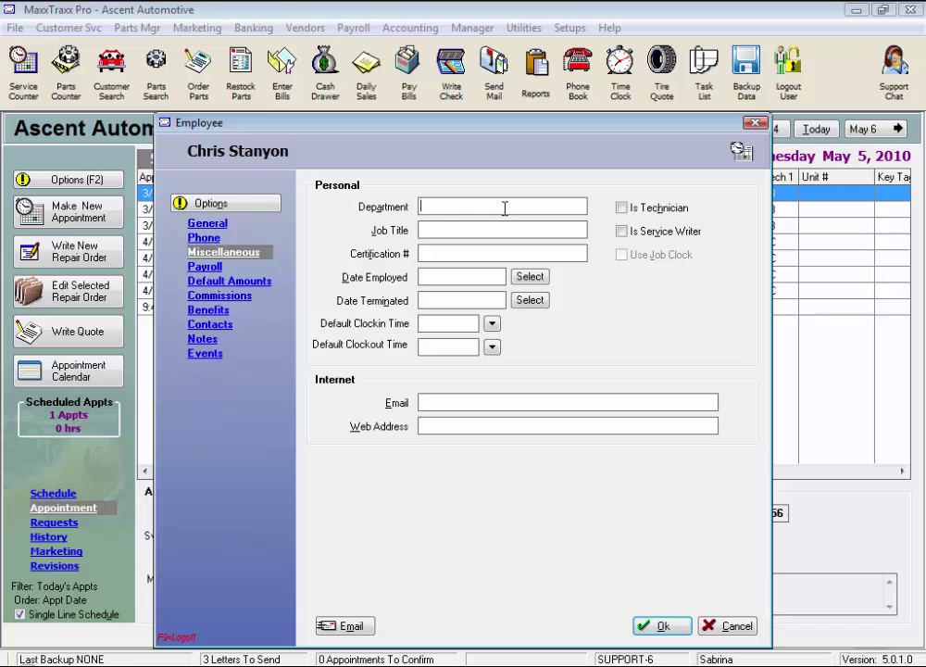
text(Sho)
text(p)
click(463, 229)
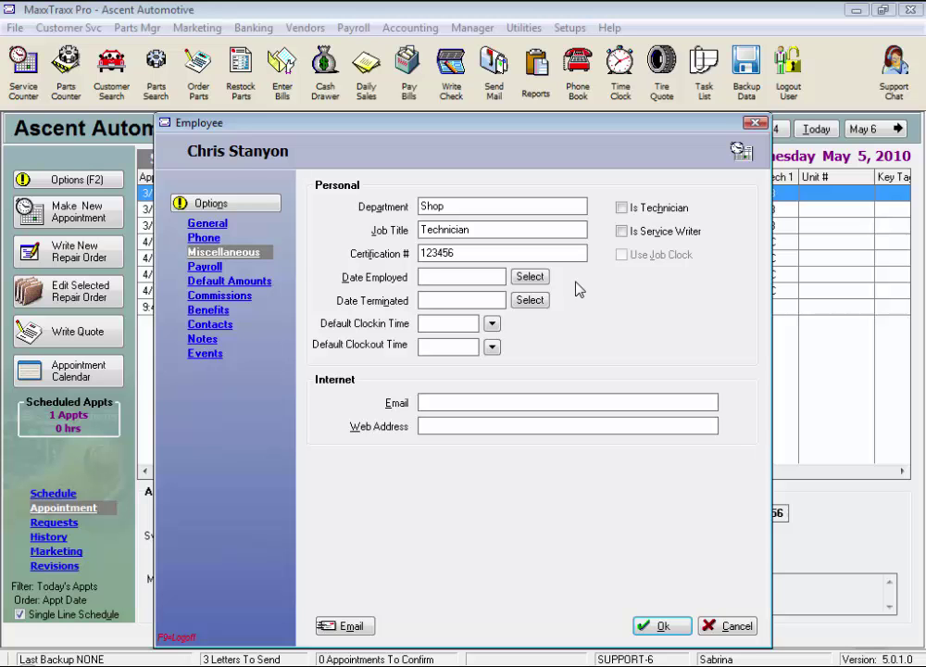
click(622, 208)
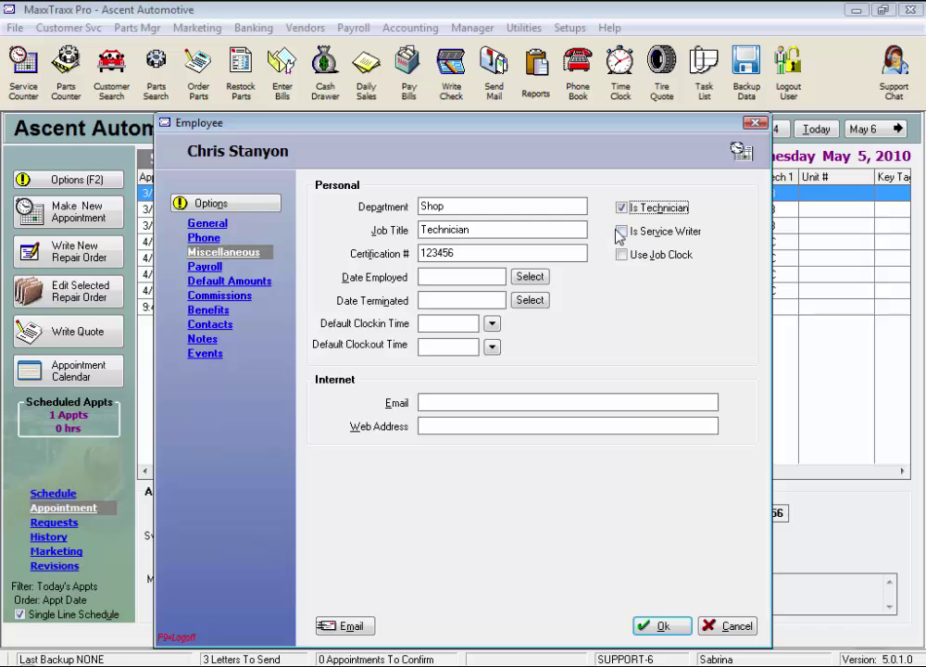
- Turn on Use Job Clock and set the hire date to 3/01/2010
click(621, 255)
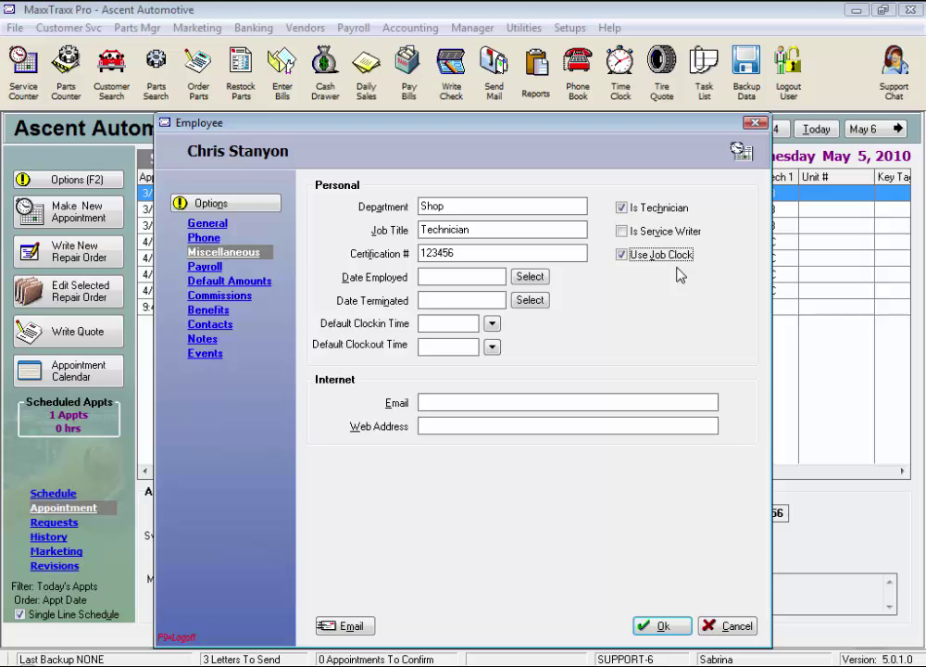
click(483, 276)
text(2010)
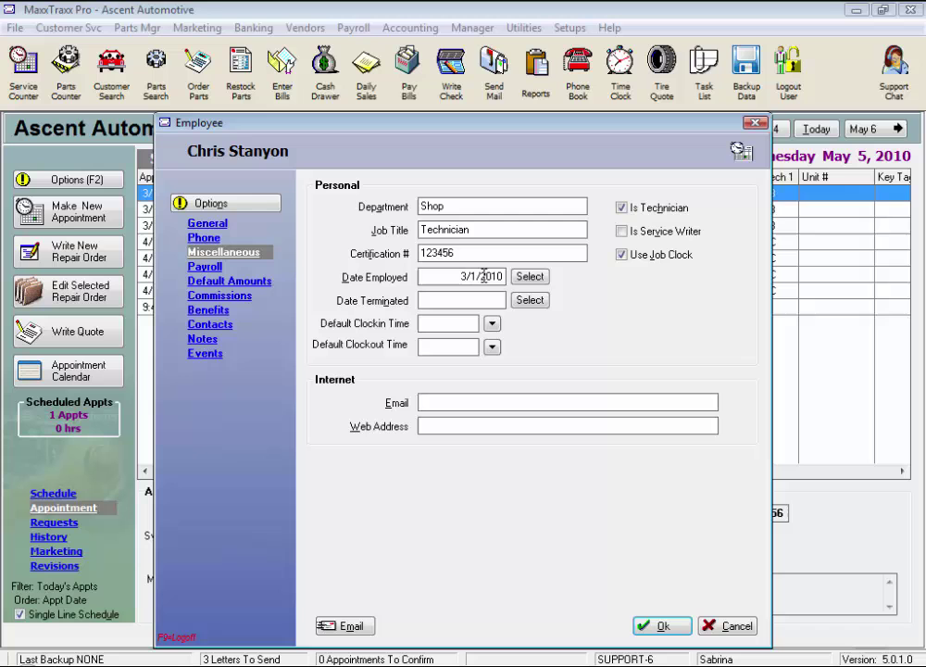
key(Tab)
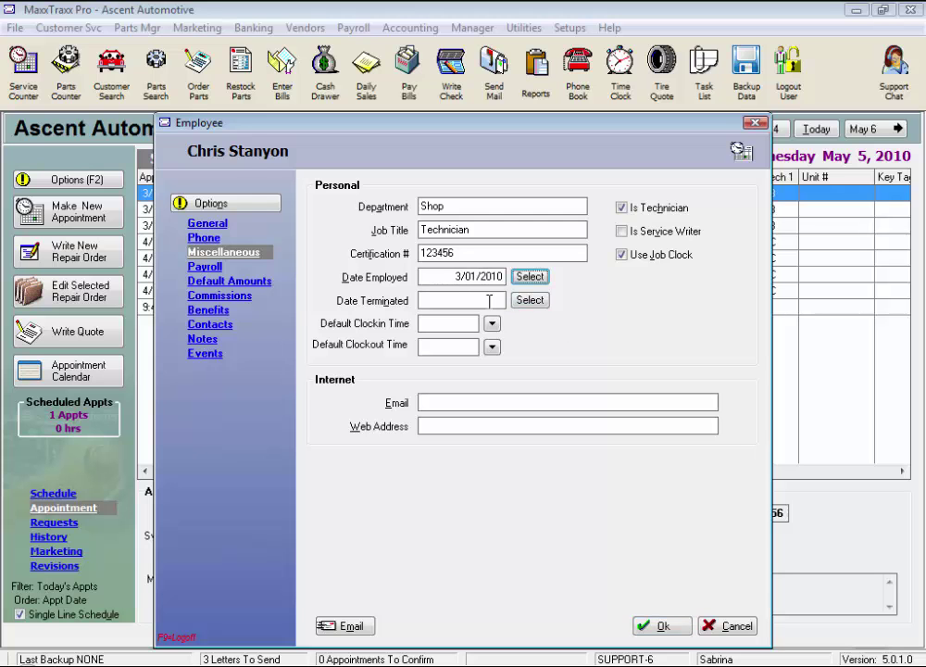
click(488, 301)
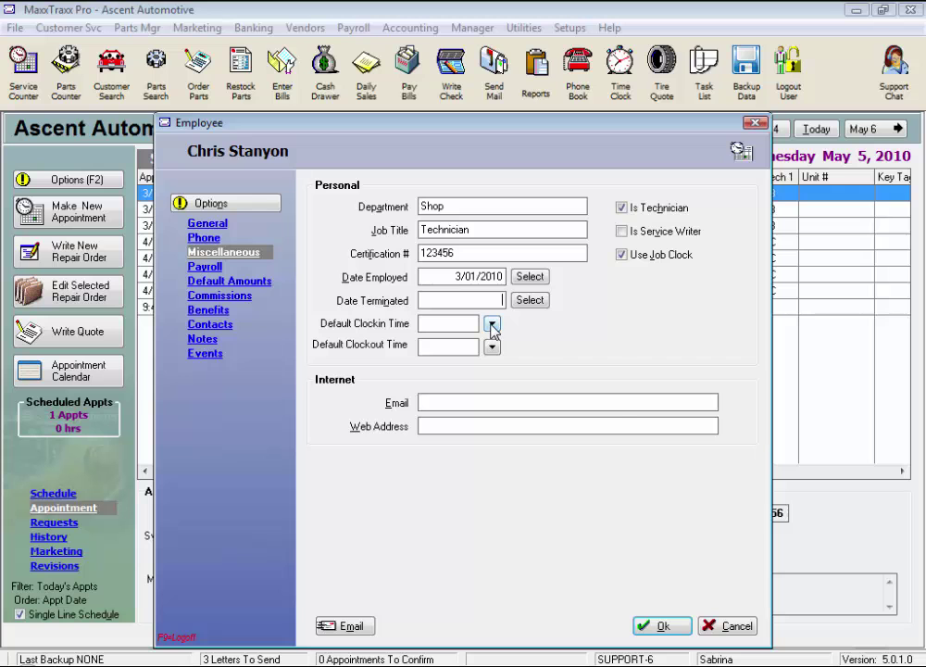
- Set the default clock-in to 8:00AM and clock-out to 5:00PM
click(492, 324)
mouse_move(538, 344)
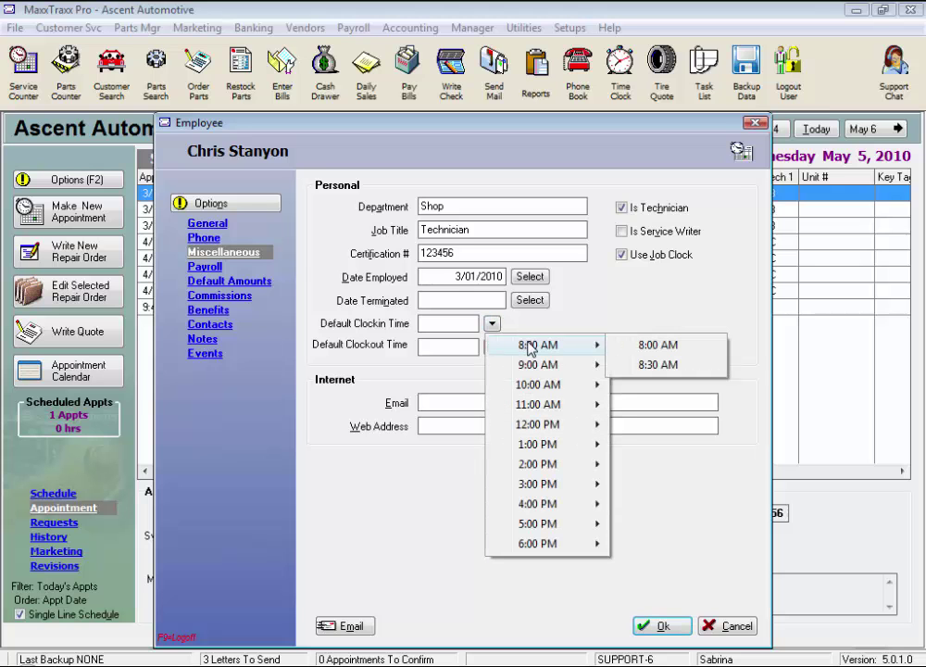
click(648, 345)
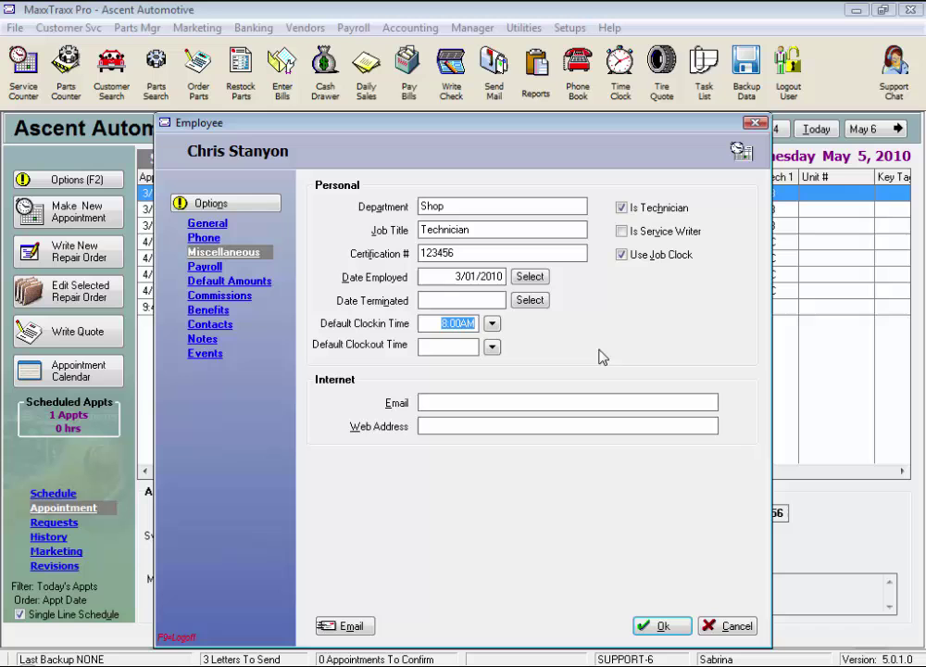
click(492, 346)
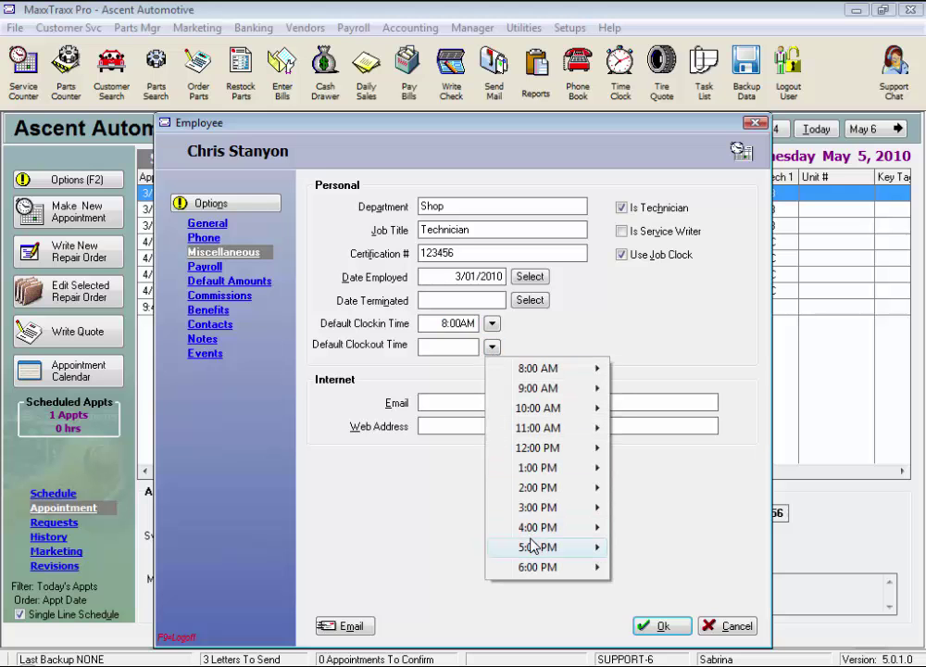
mouse_move(542, 546)
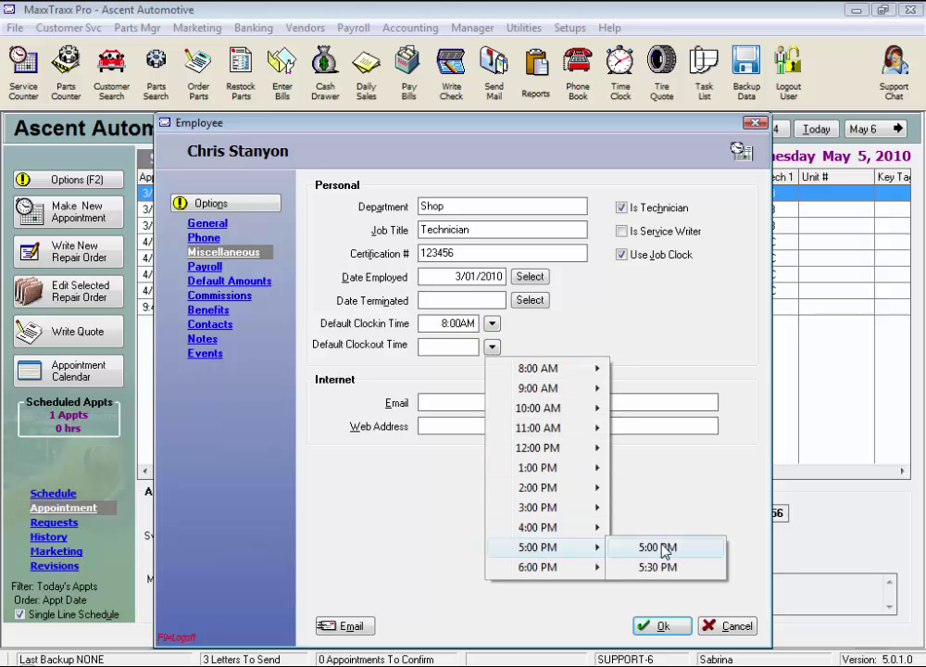
click(657, 547)
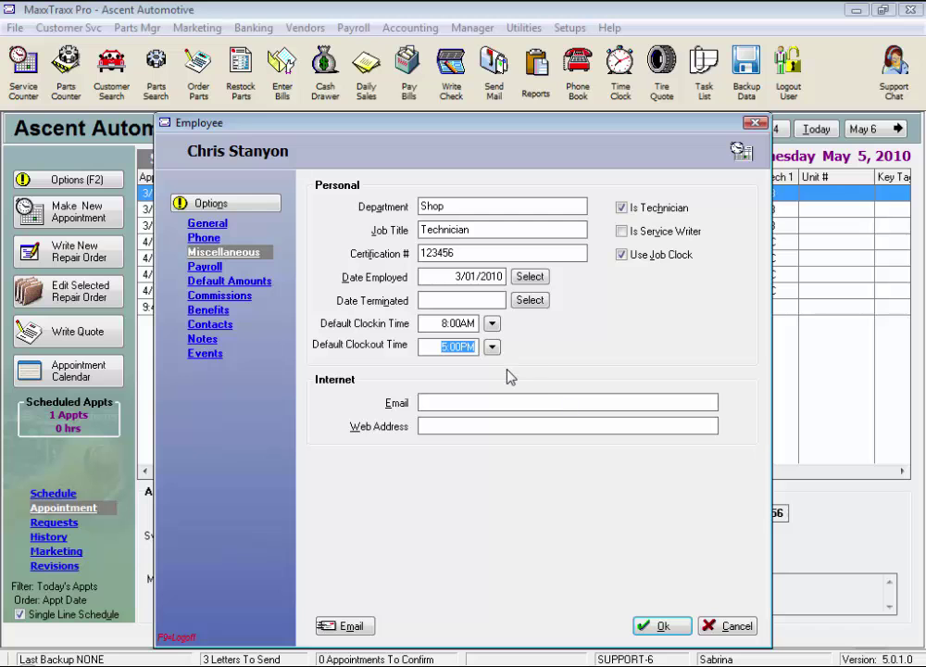
click(432, 404)
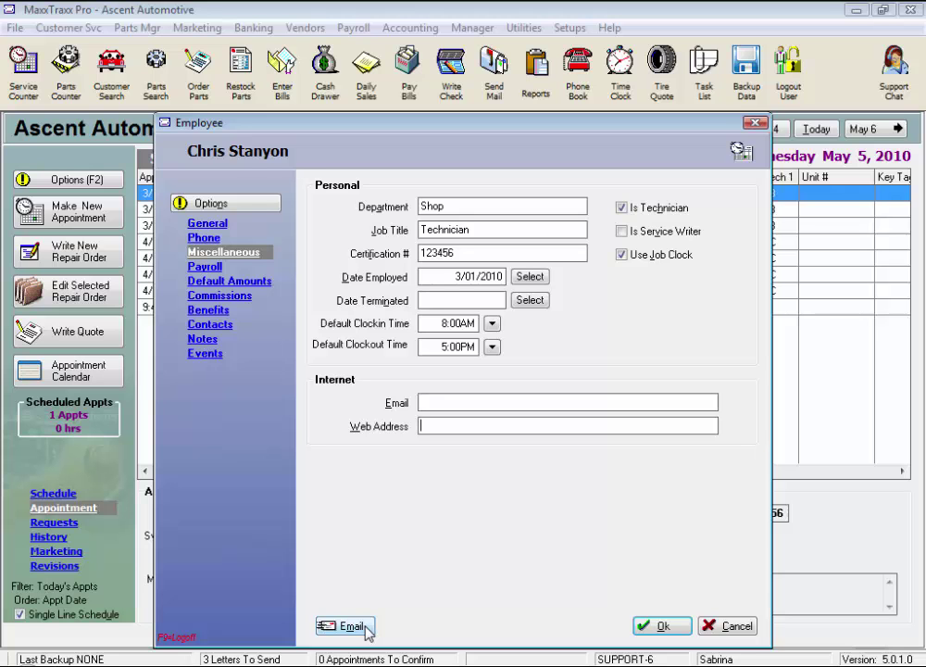
- Open the Payroll page and set the pay period to Weekly
click(209, 267)
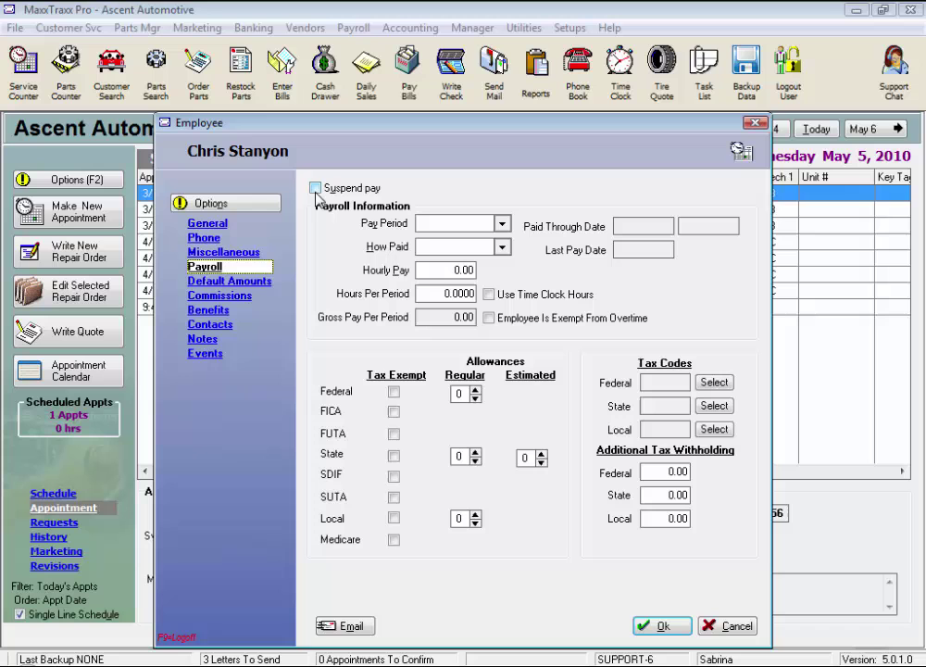
click(502, 226)
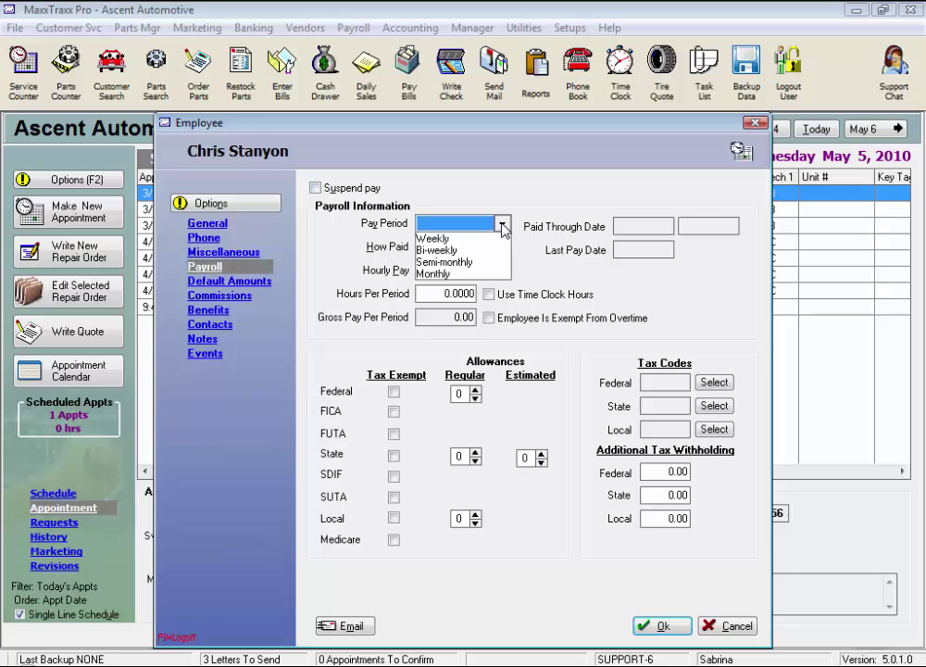
click(437, 238)
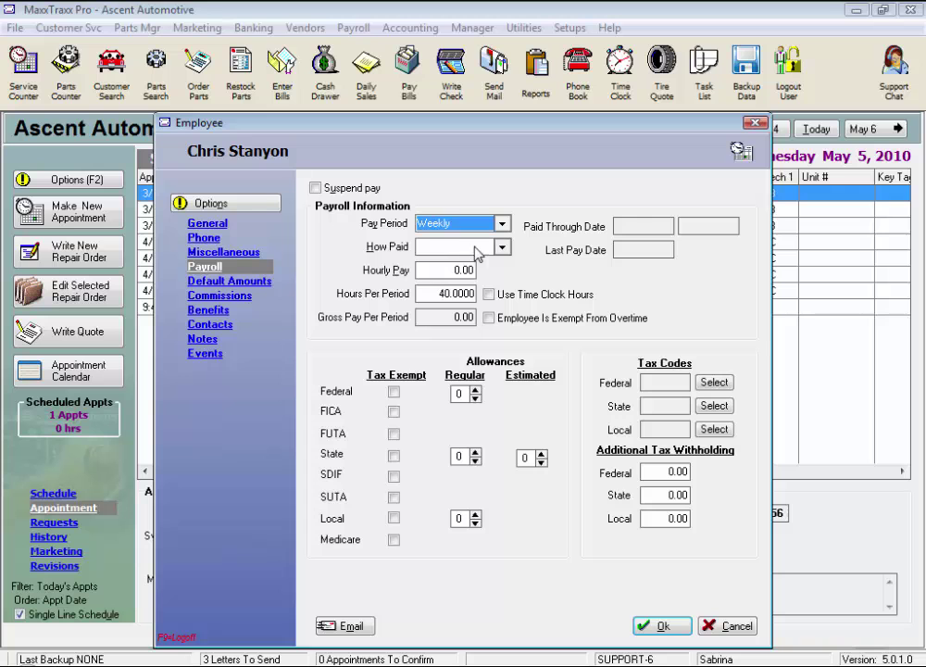
- Try each How Paid option, ending on Commission Only
click(502, 247)
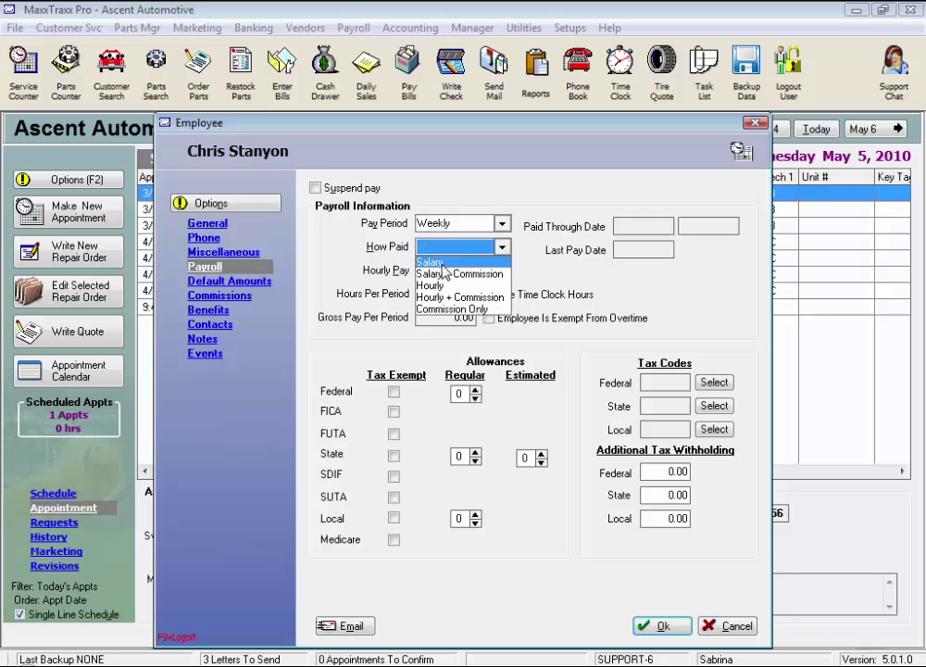
click(437, 263)
click(502, 247)
click(477, 274)
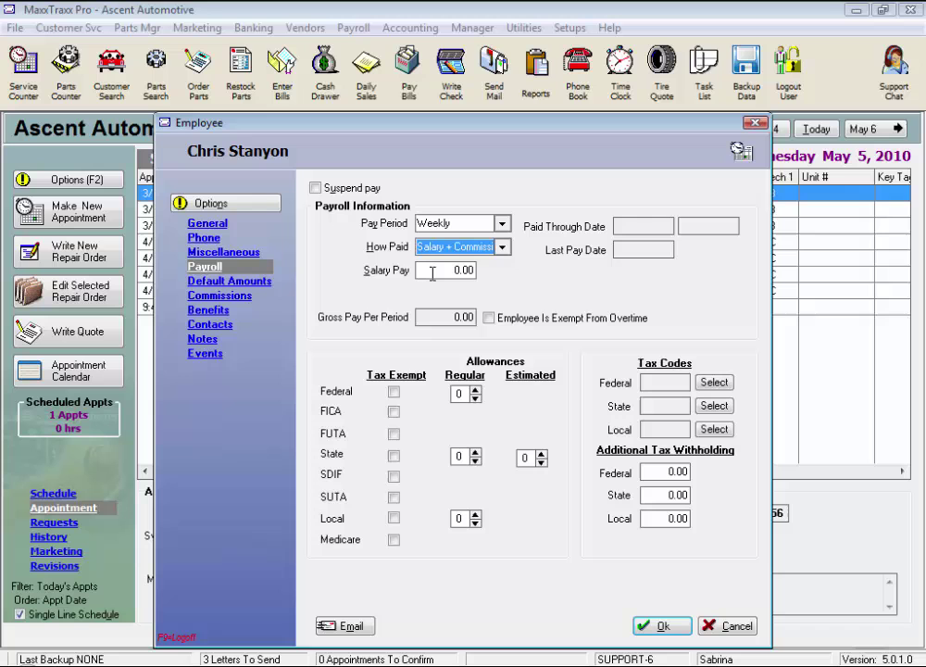
click(502, 248)
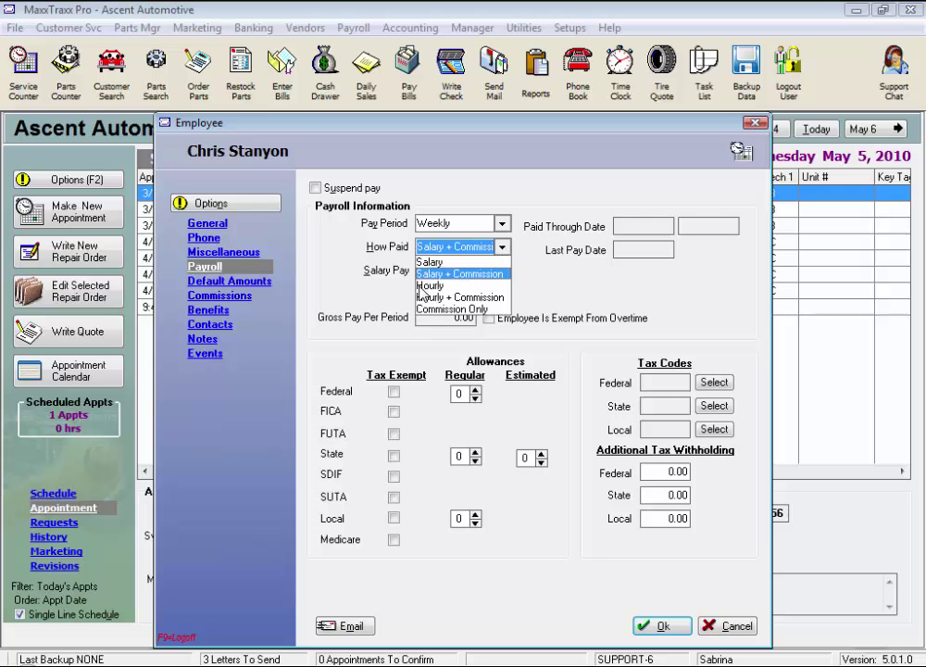
click(481, 283)
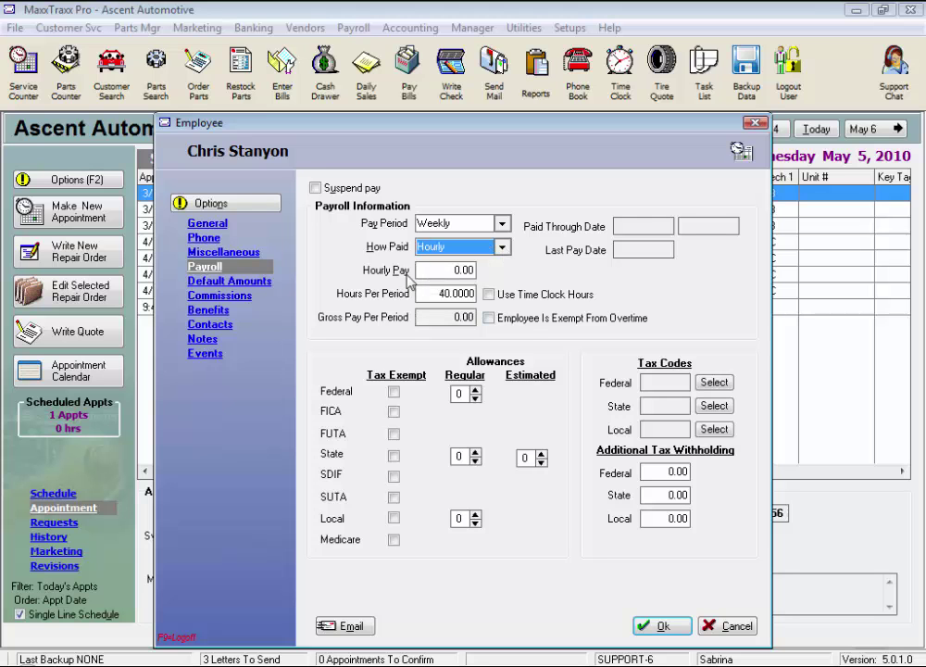
click(501, 247)
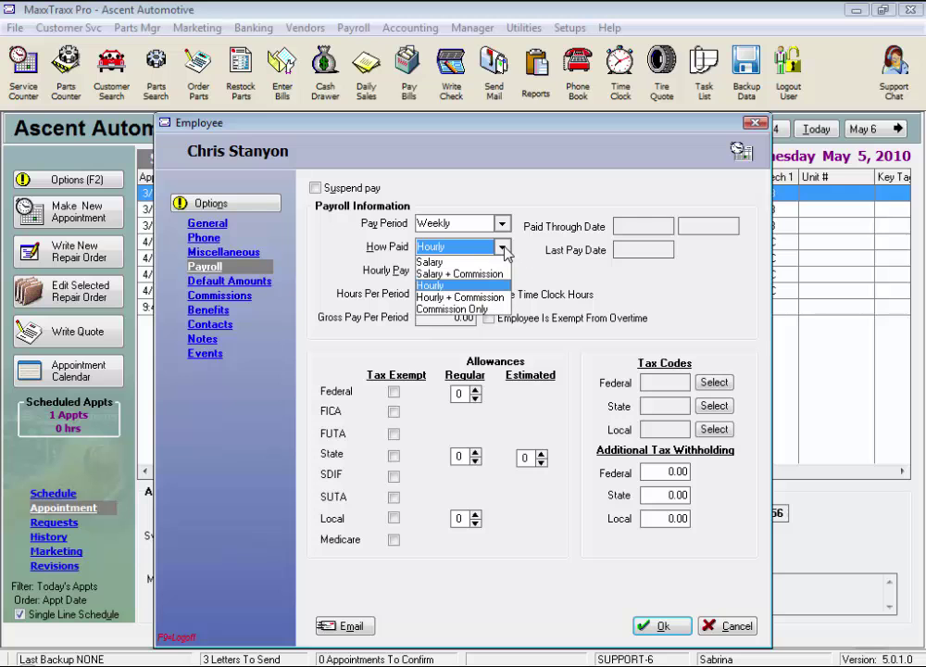
click(467, 298)
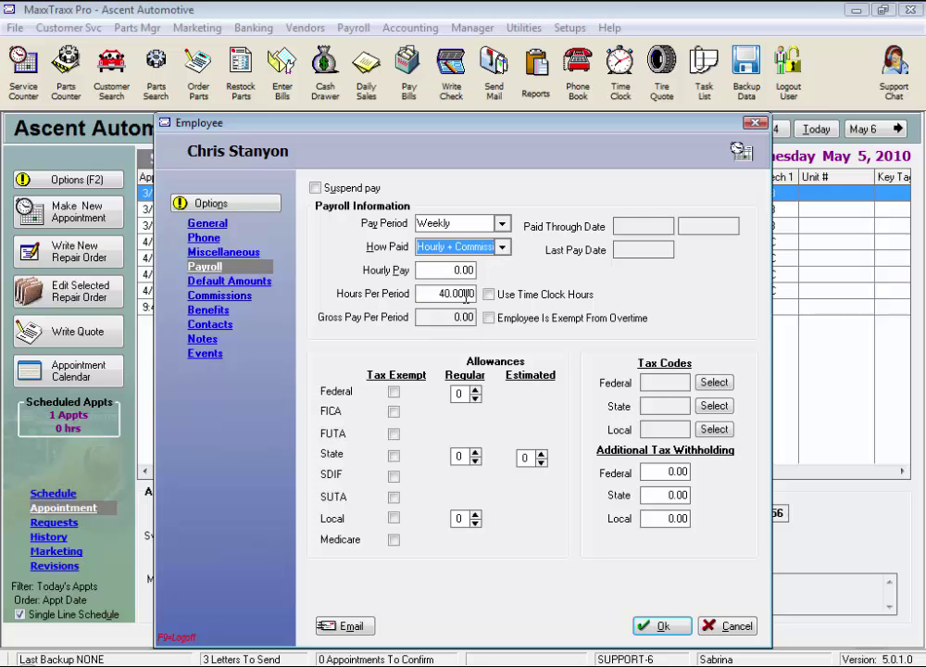
click(500, 247)
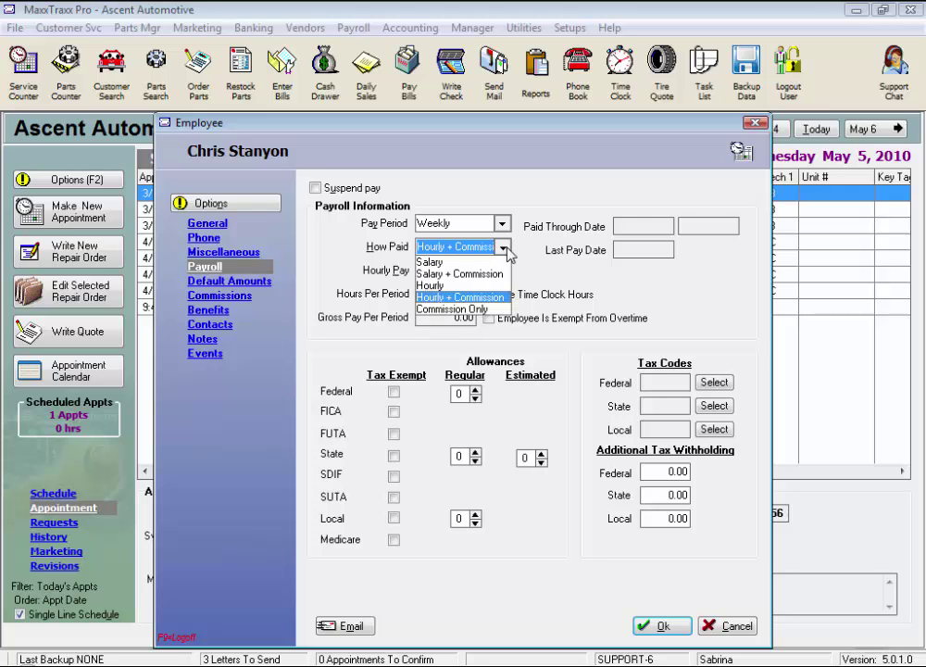
click(479, 308)
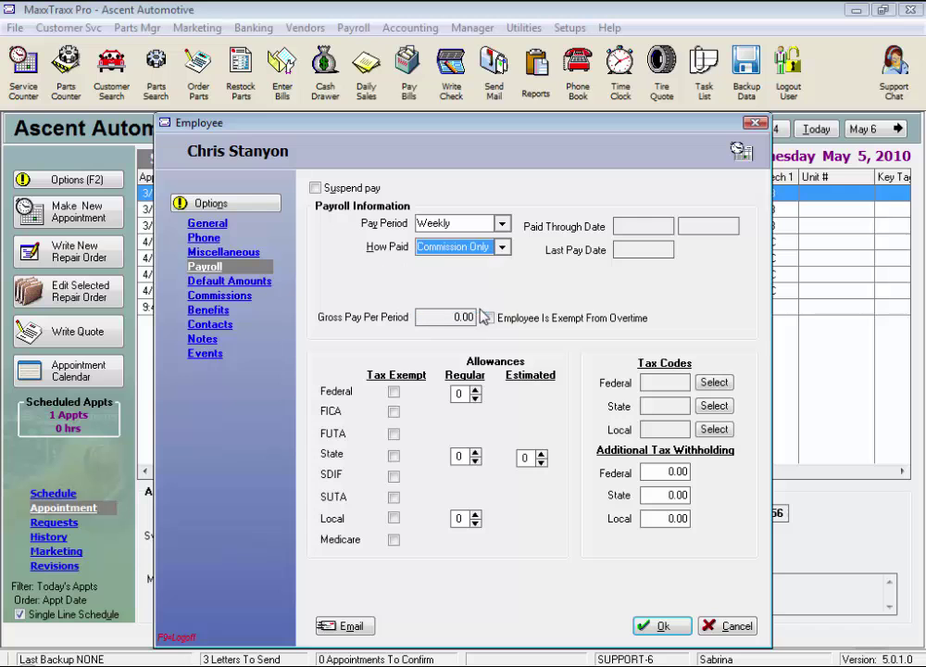
- Enter a 50,000.00 salary and set How Paid to Salary + Commission
click(501, 247)
click(449, 263)
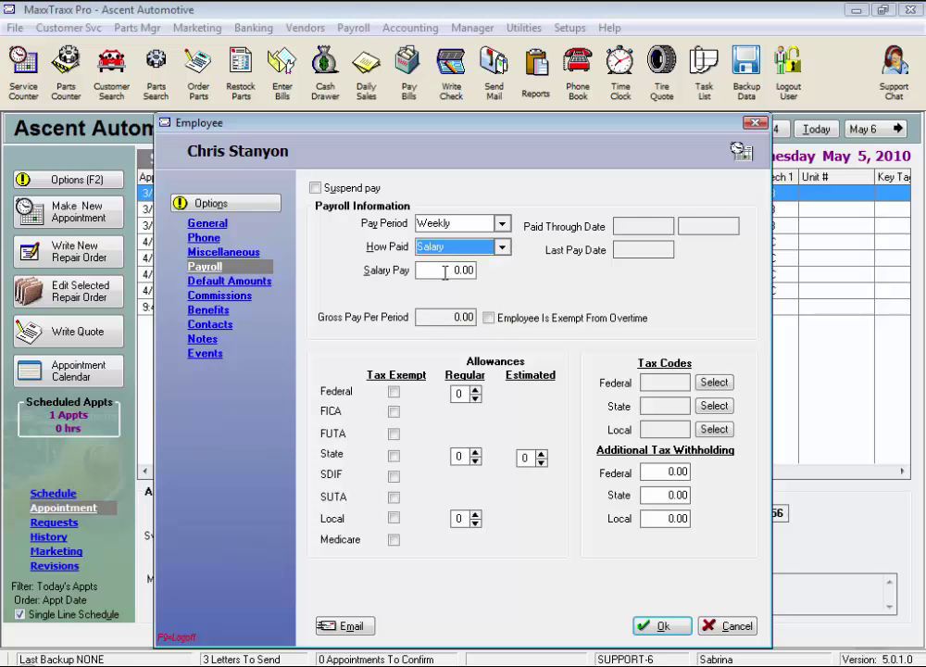
click(440, 271)
text(50000)
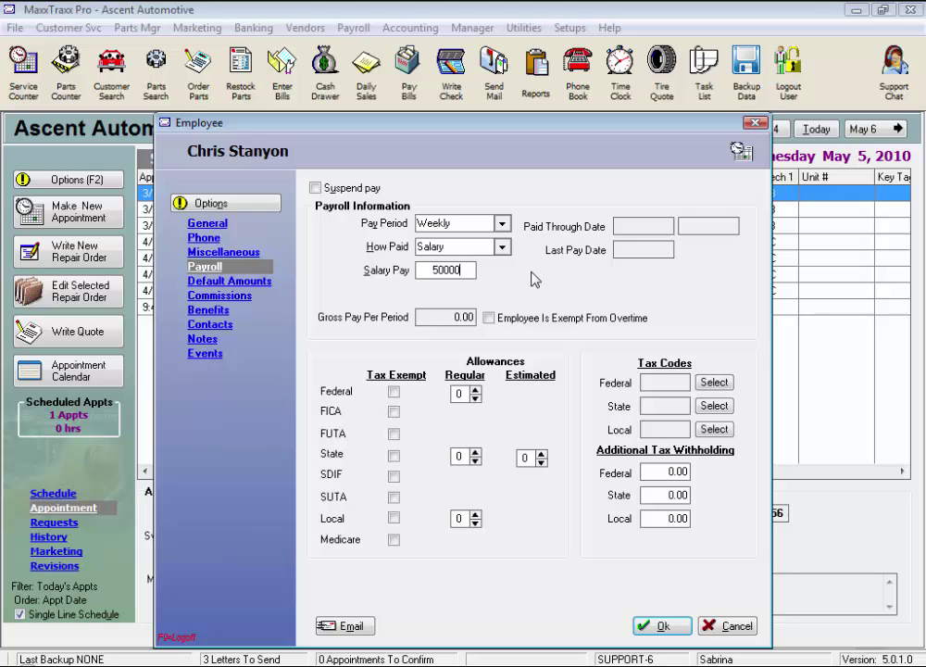
key(Tab)
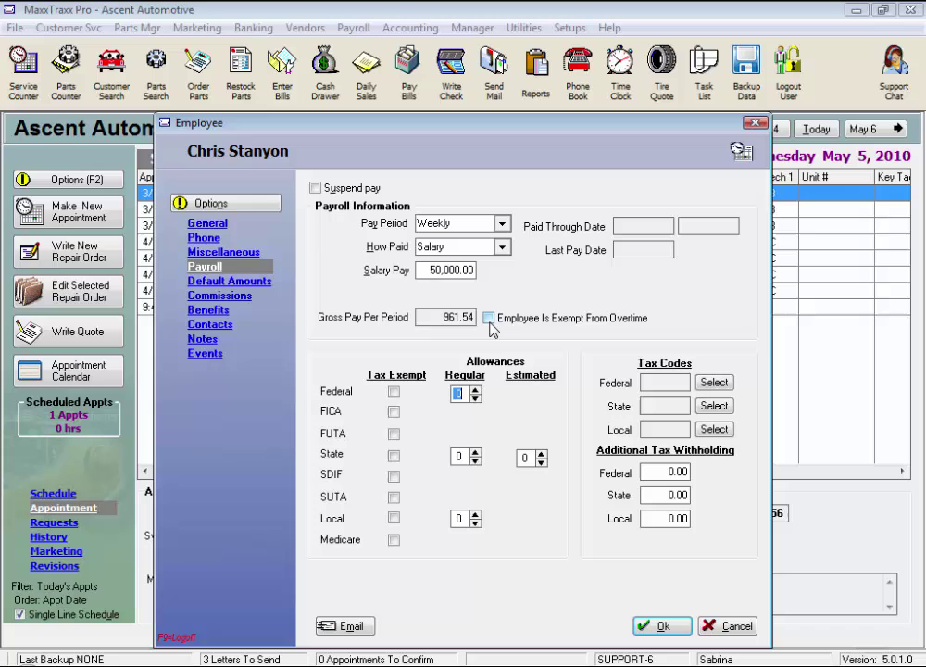
click(490, 321)
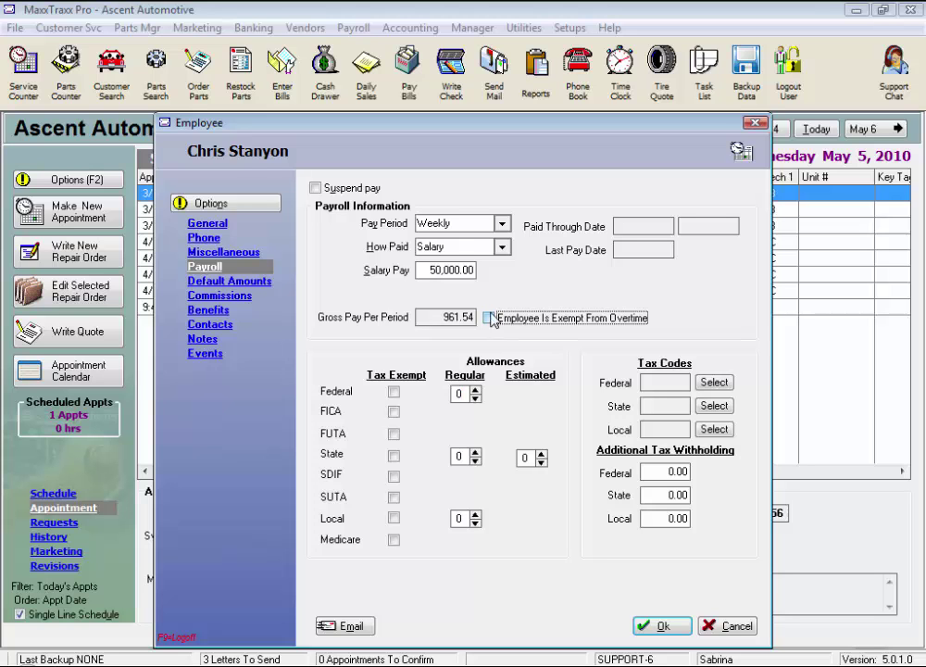
click(501, 248)
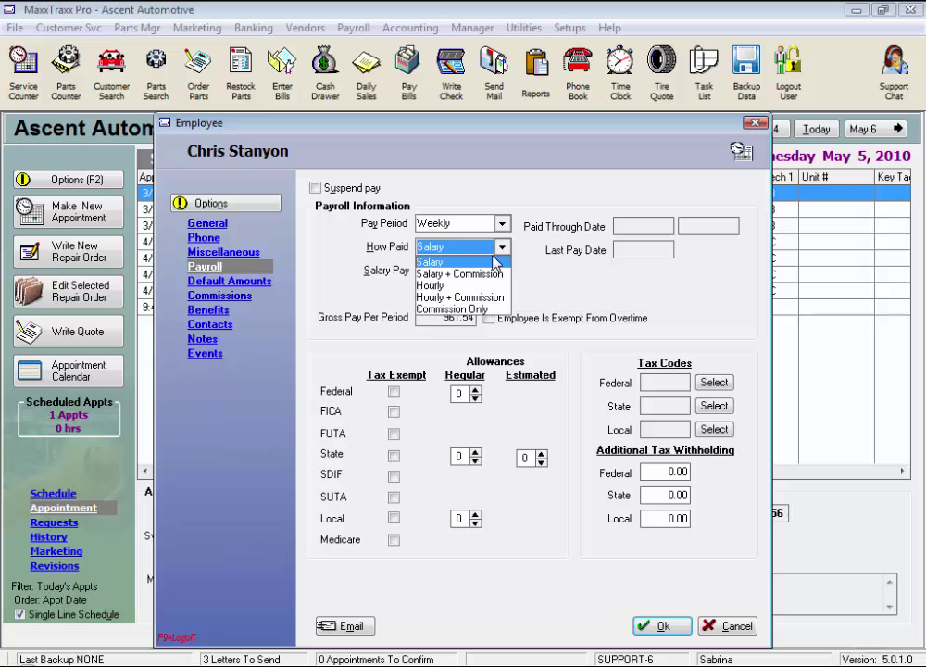
click(488, 270)
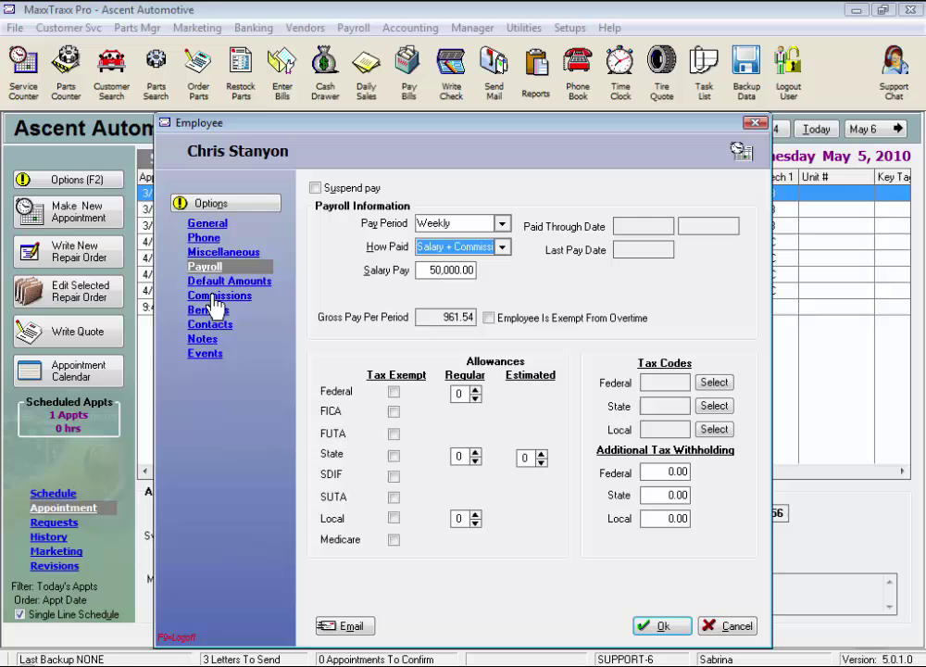
click(501, 247)
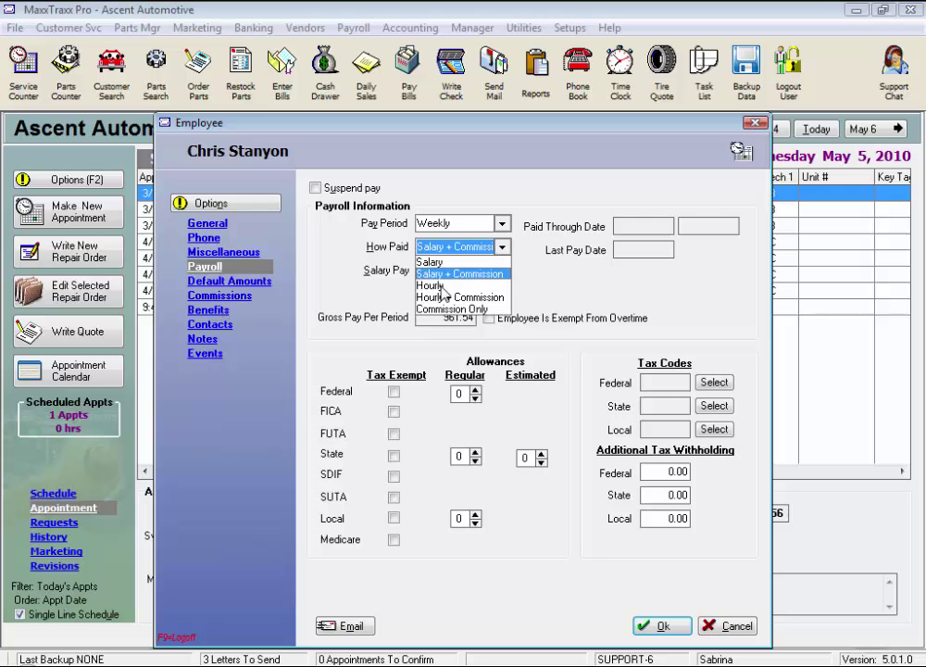
click(475, 282)
click(433, 271)
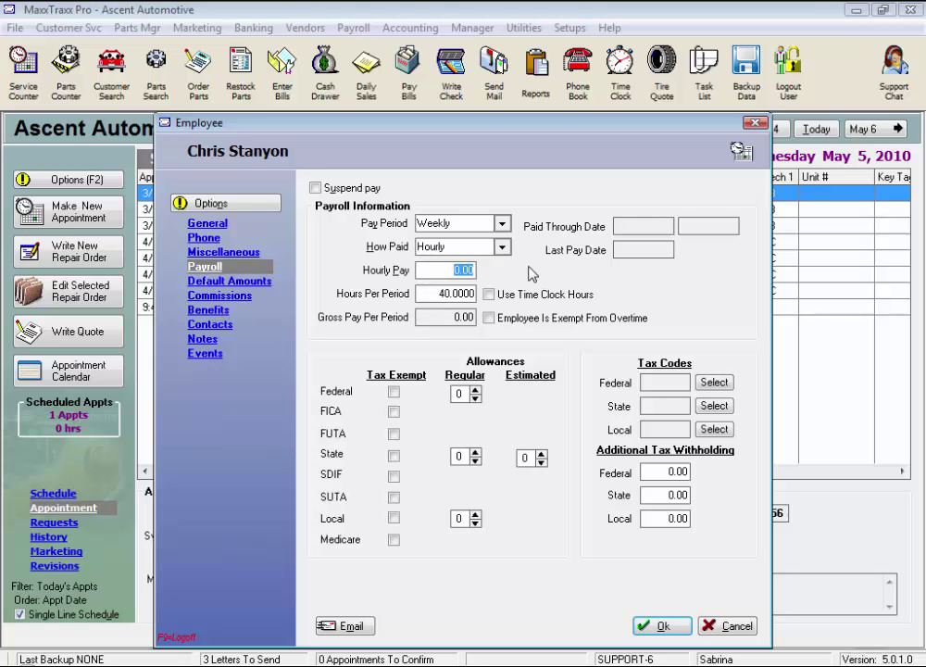
text(20)
key(Tab)
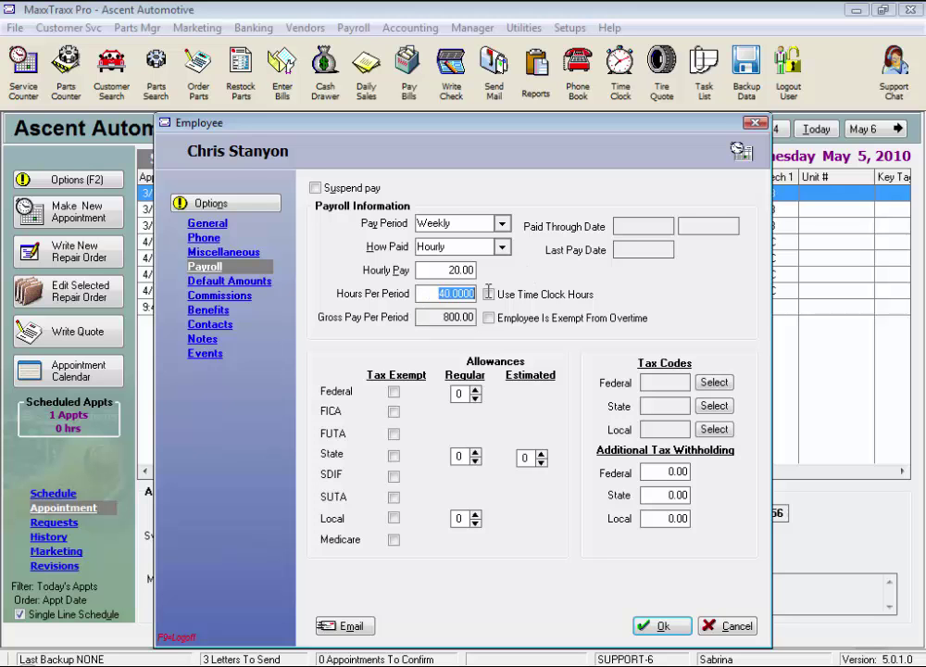
key(Tab)
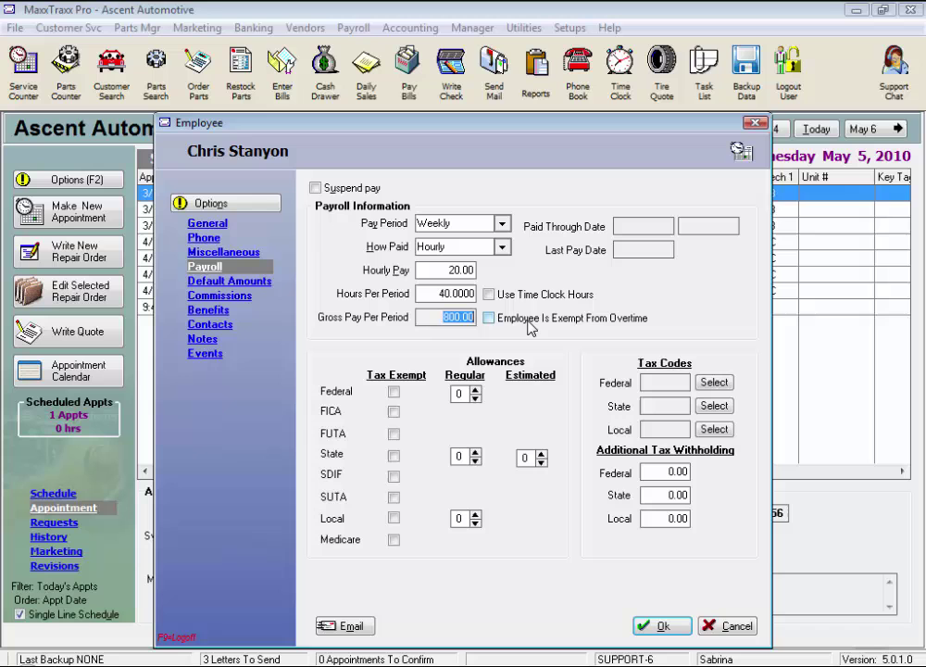
- Enable Use Time Clock Hours and change the pay method from Hourly + Commission to Commission Only
click(489, 294)
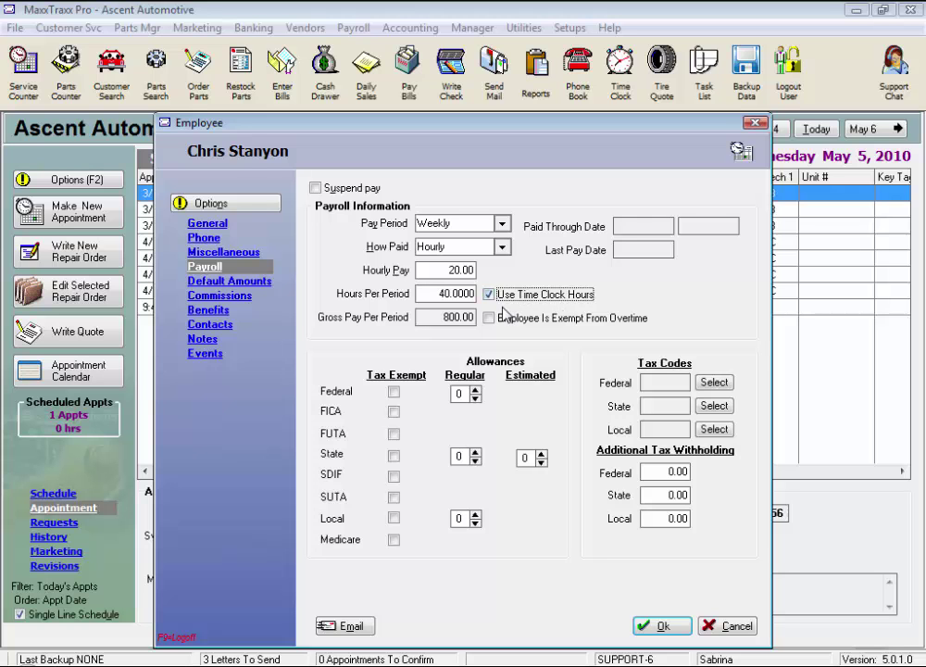
click(501, 247)
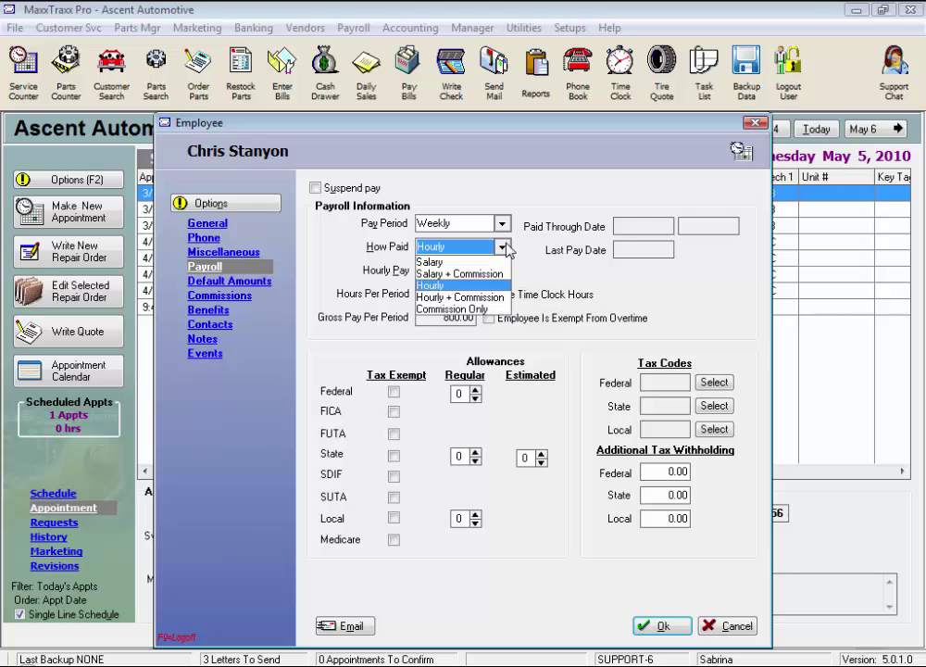
click(476, 297)
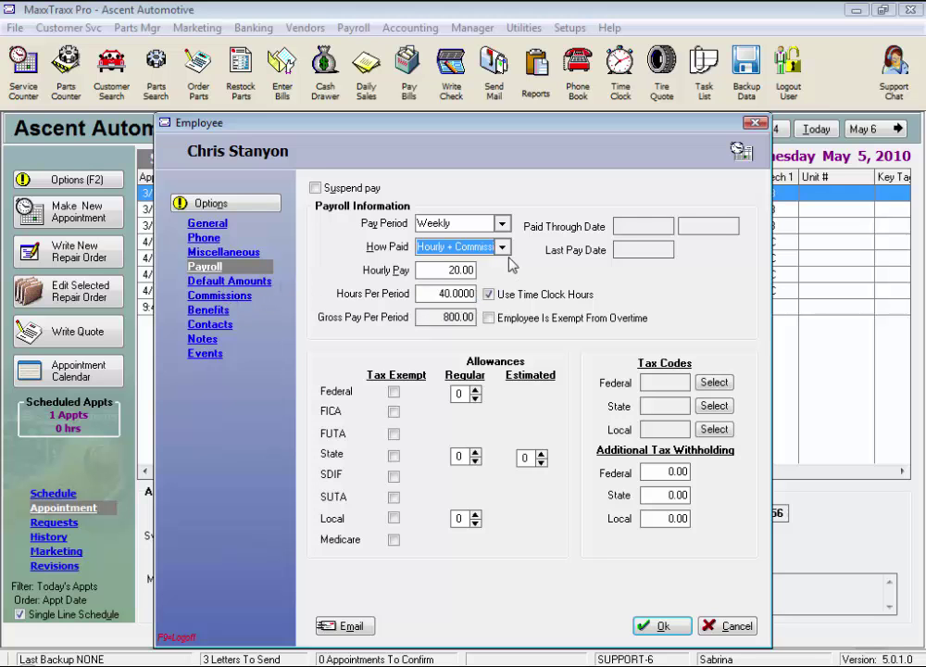
click(501, 247)
click(457, 308)
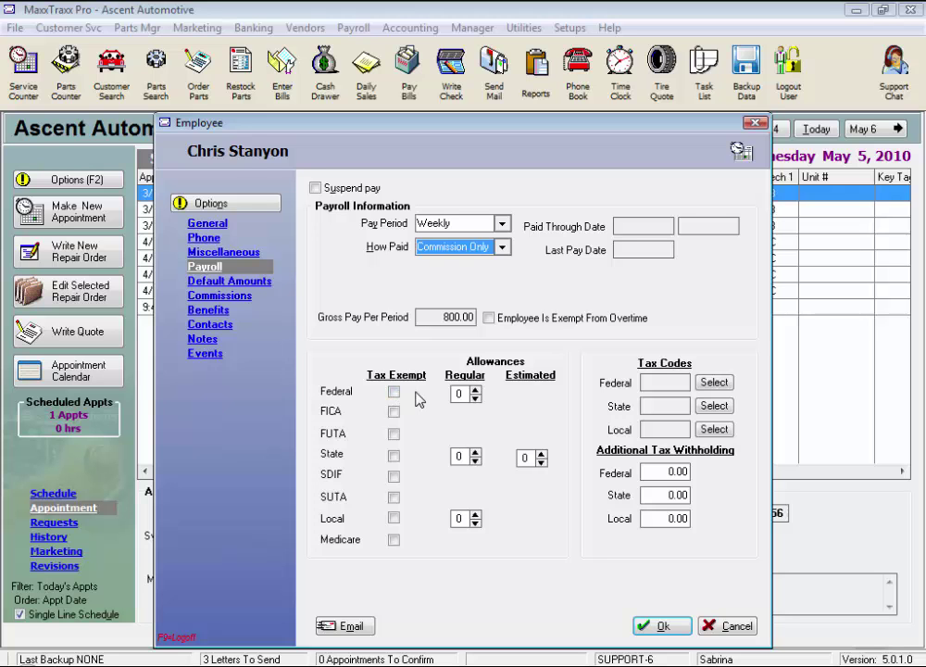
- Enter 2 federal and 2 state regular allowances, leaving local allowances at 0
click(454, 394)
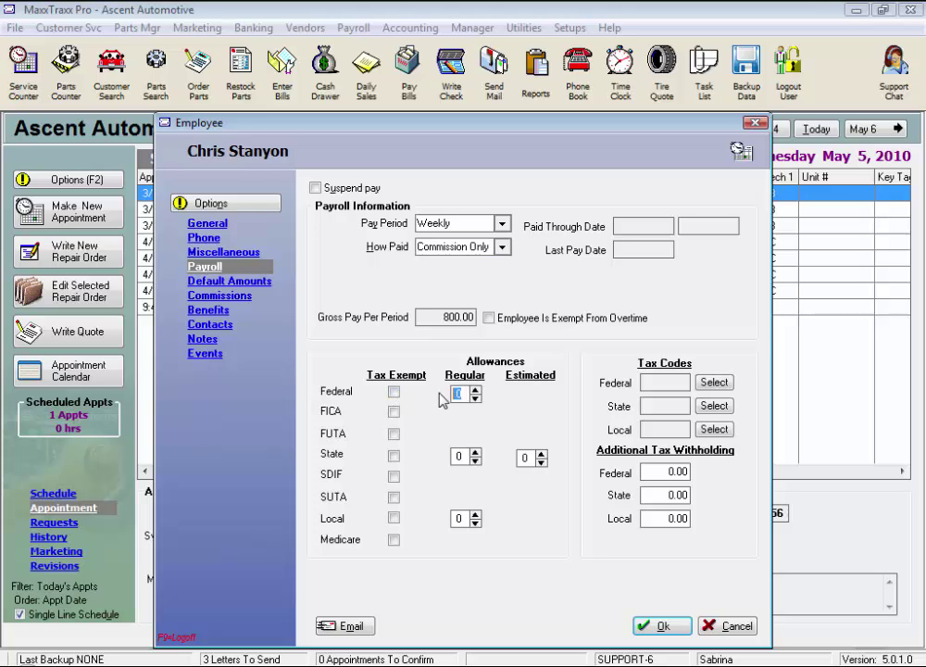
text(2)
click(461, 456)
text(2)
click(473, 514)
click(712, 386)
- Assign federal tax code FED2 (Married) and state tax code CA2 (California - Married)
click(787, 491)
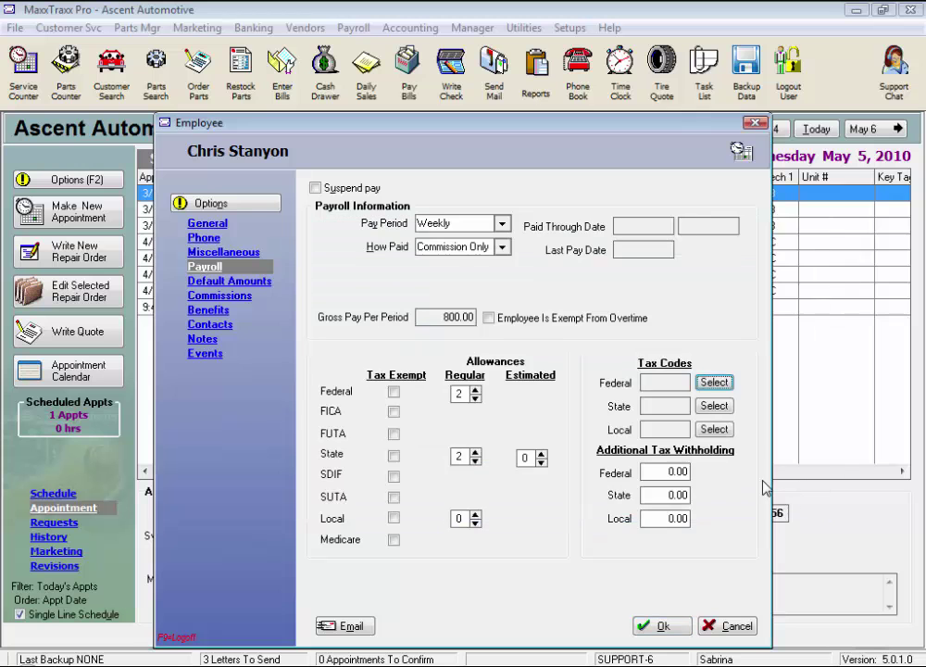
click(714, 405)
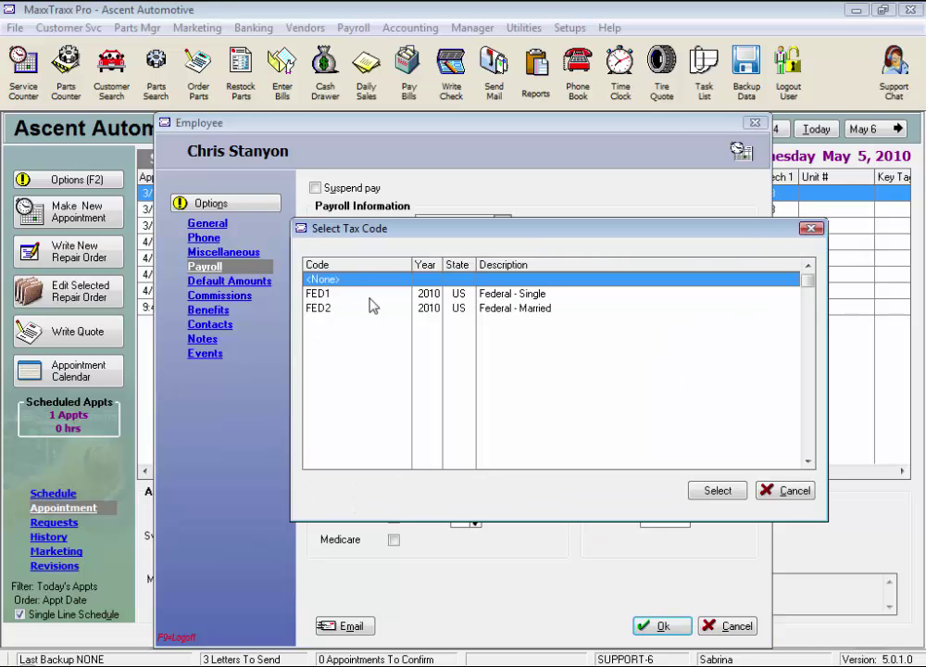
click(319, 309)
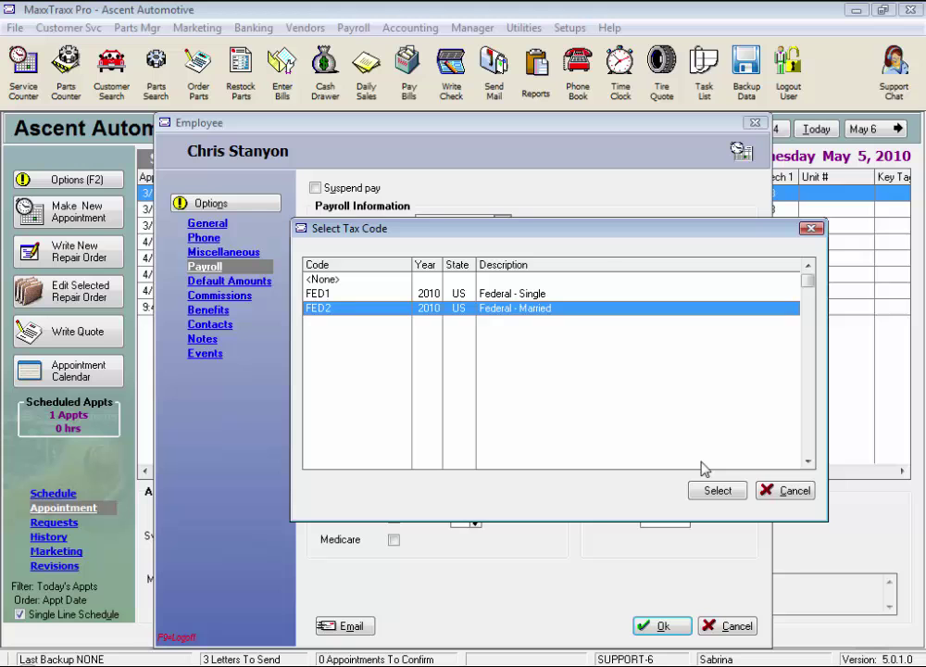
click(719, 491)
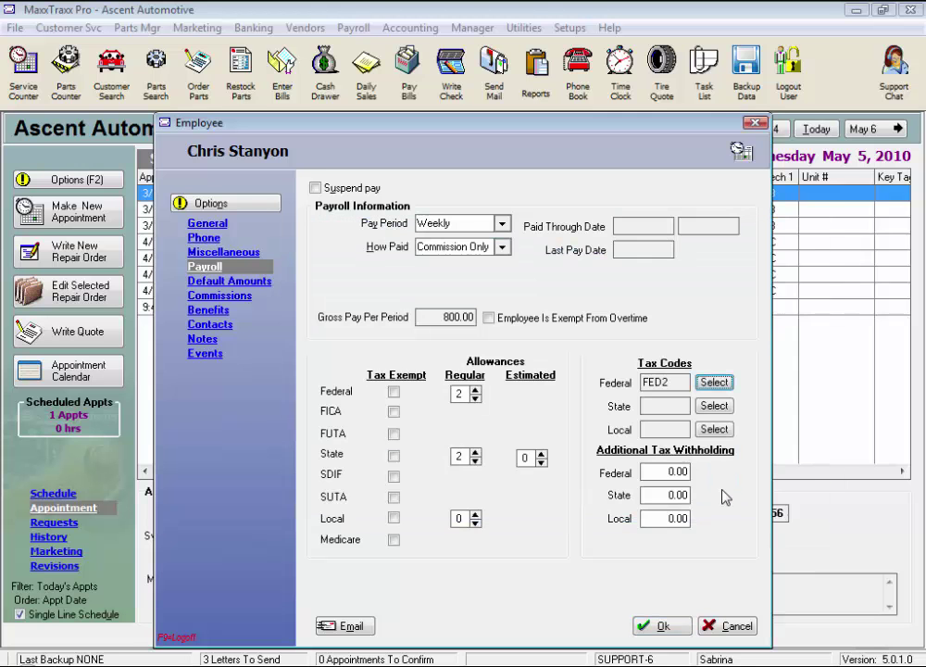
click(715, 407)
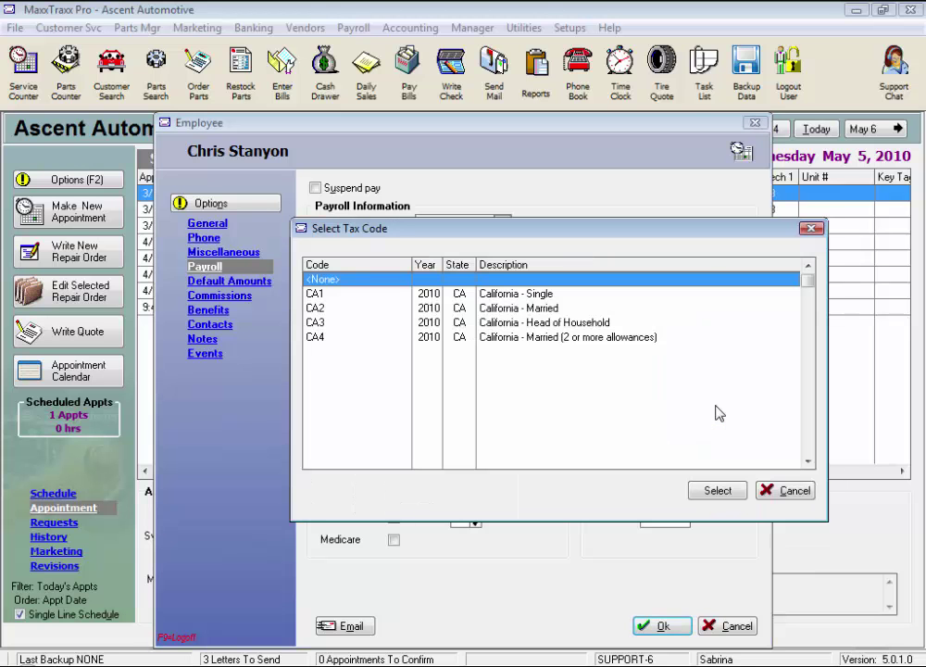
click(528, 310)
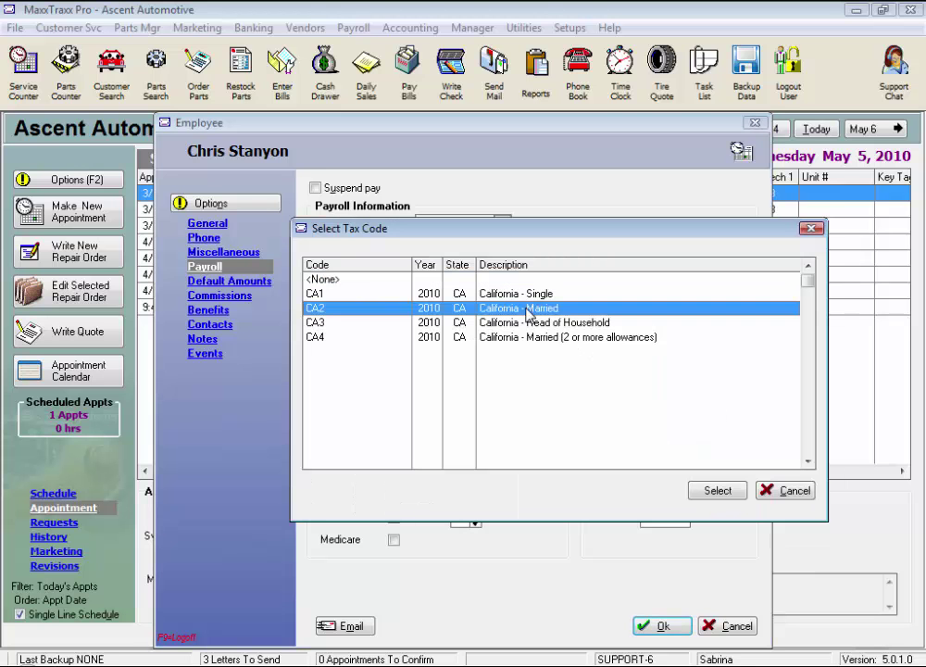
click(721, 492)
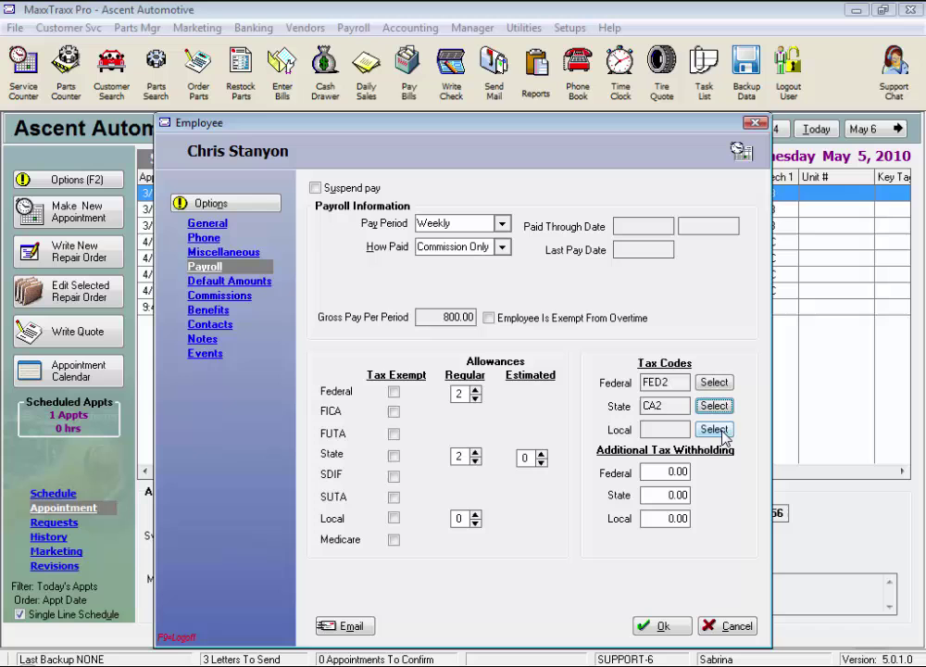
- Add 100.00 of additional federal withholding
click(651, 471)
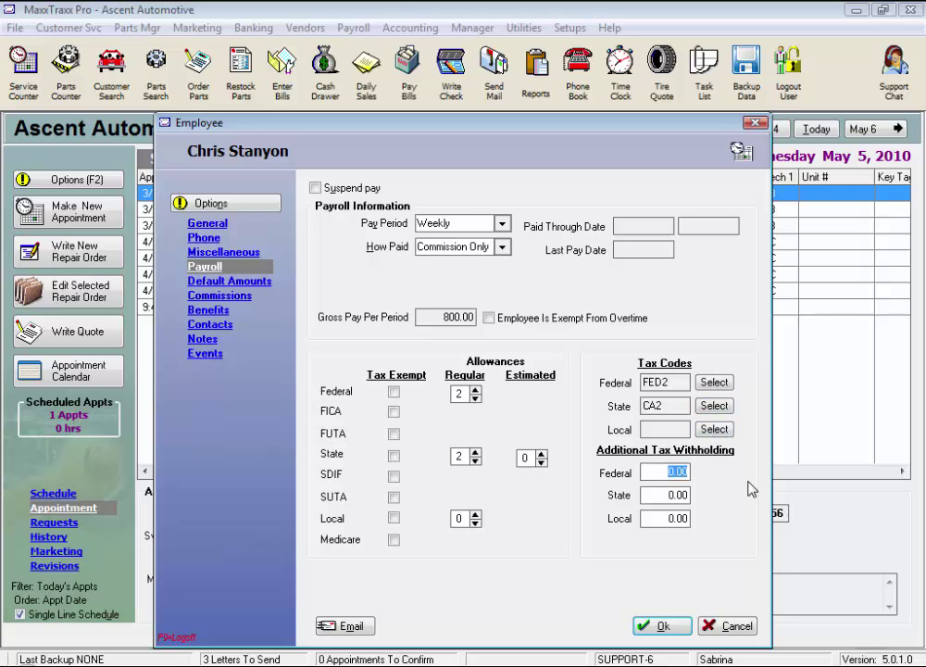
text(1)
key(Tab)
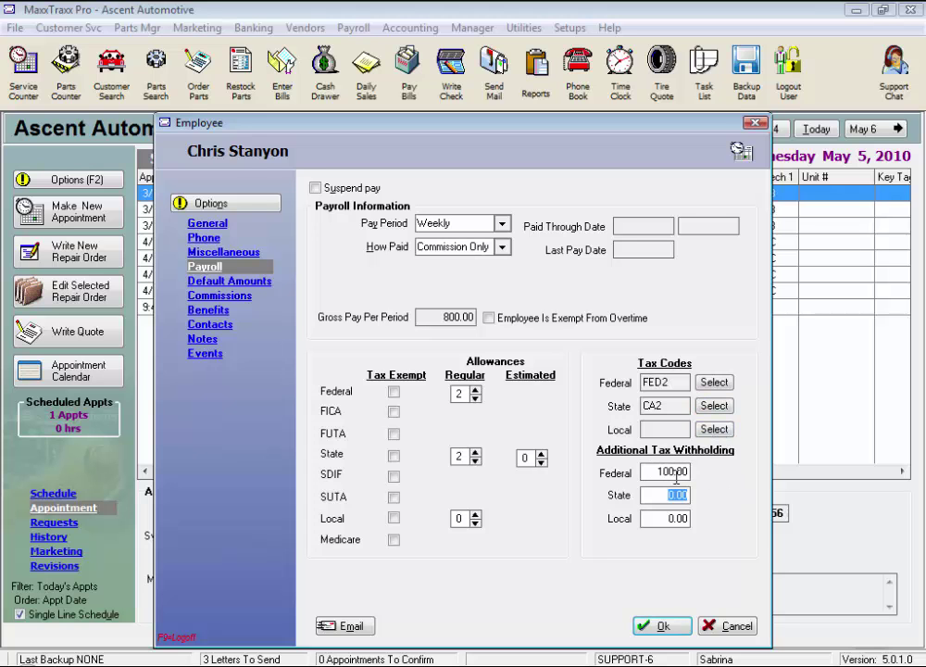
- Review the default payroll amounts for wages, misc deductions, Cafeteria 1 and 401k
click(246, 282)
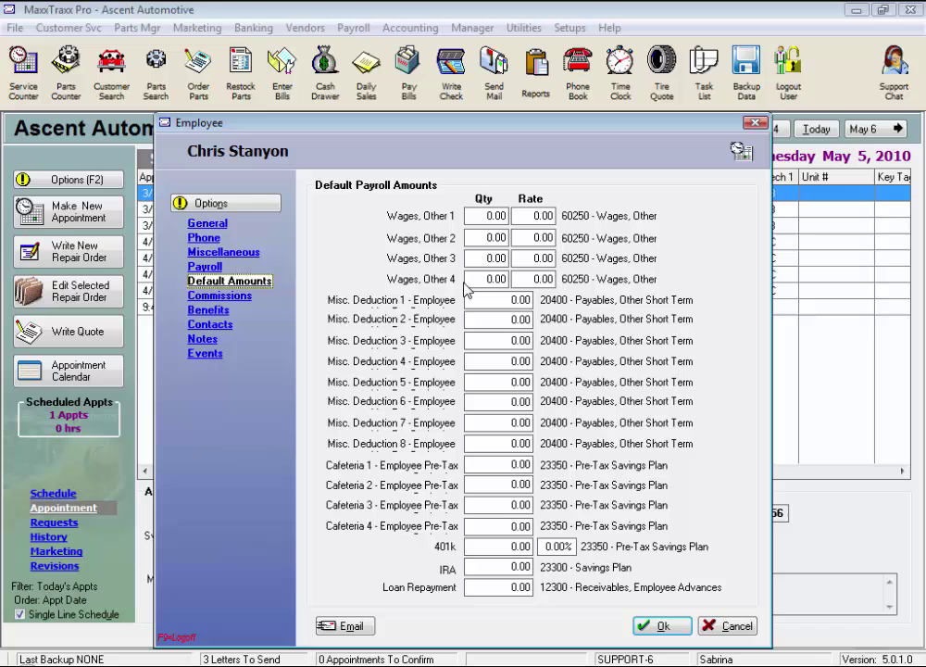
click(484, 215)
click(541, 215)
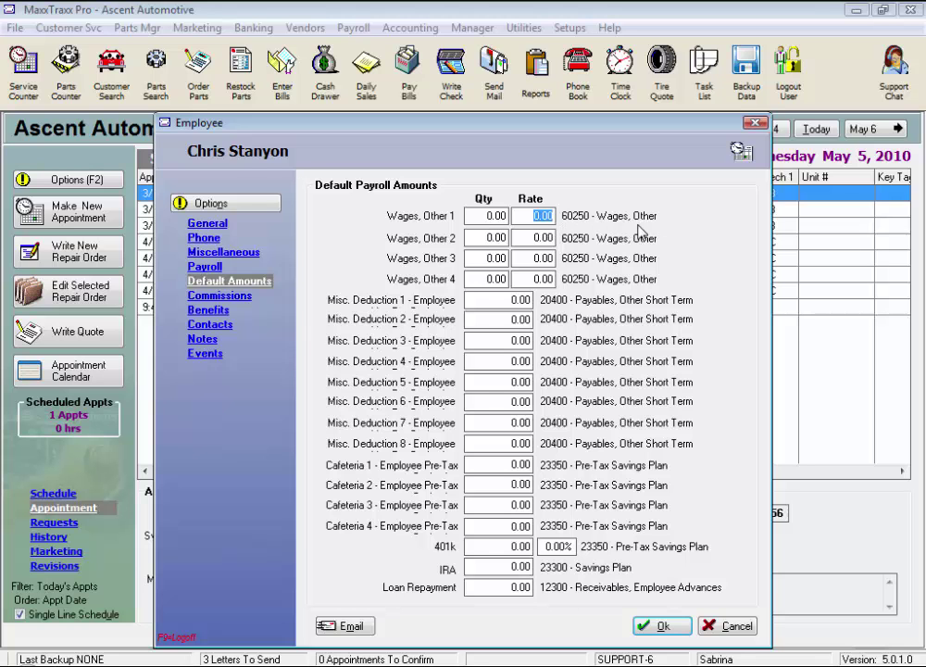
click(503, 302)
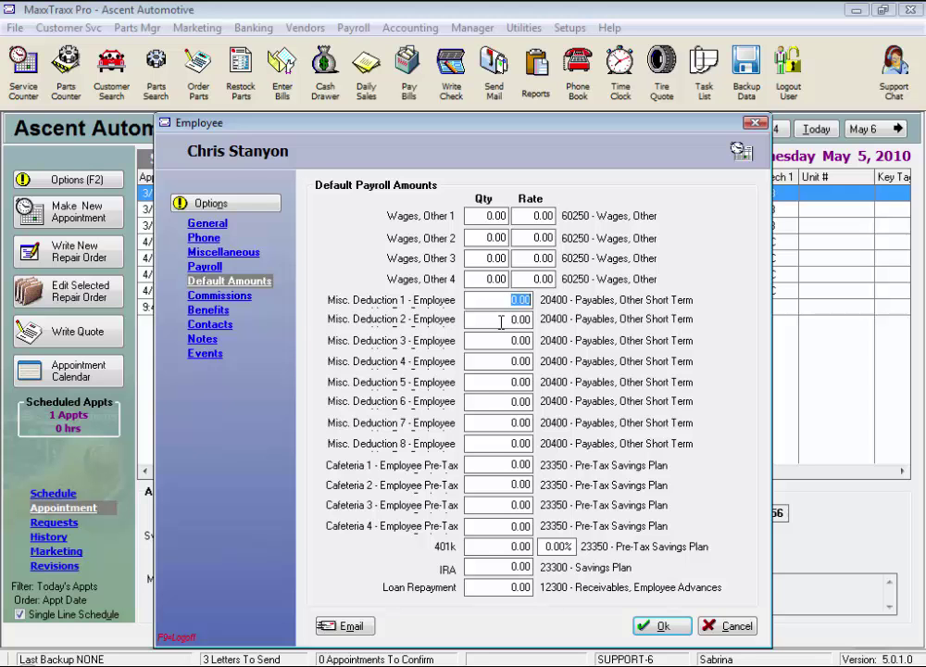
click(502, 320)
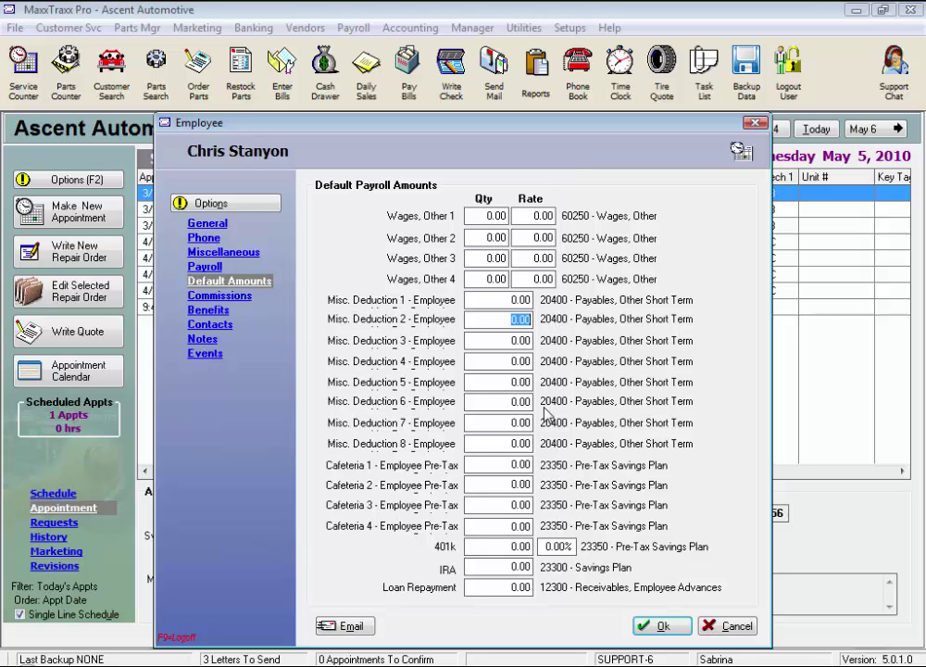
click(534, 457)
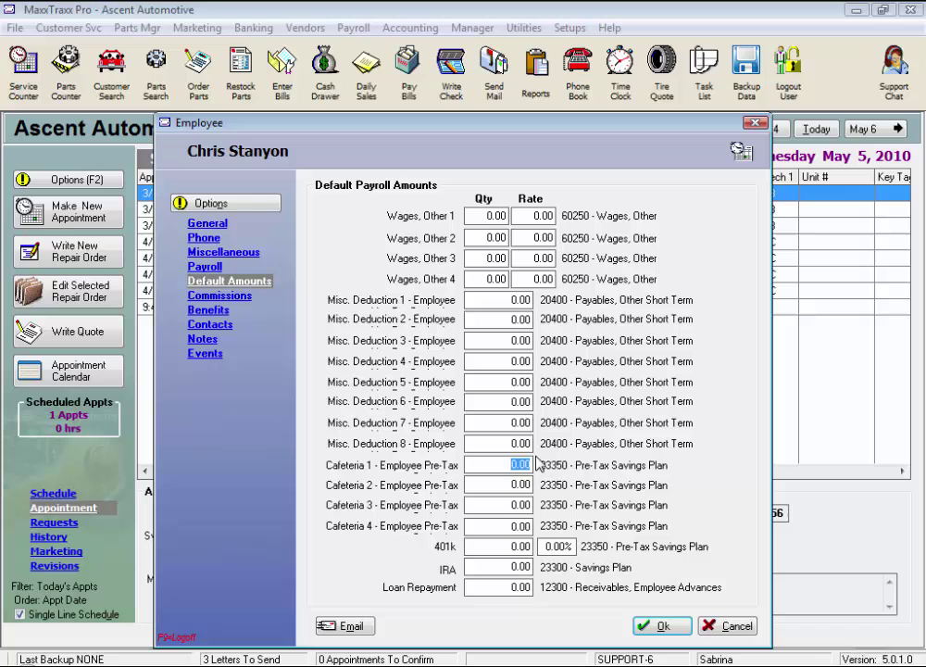
click(535, 547)
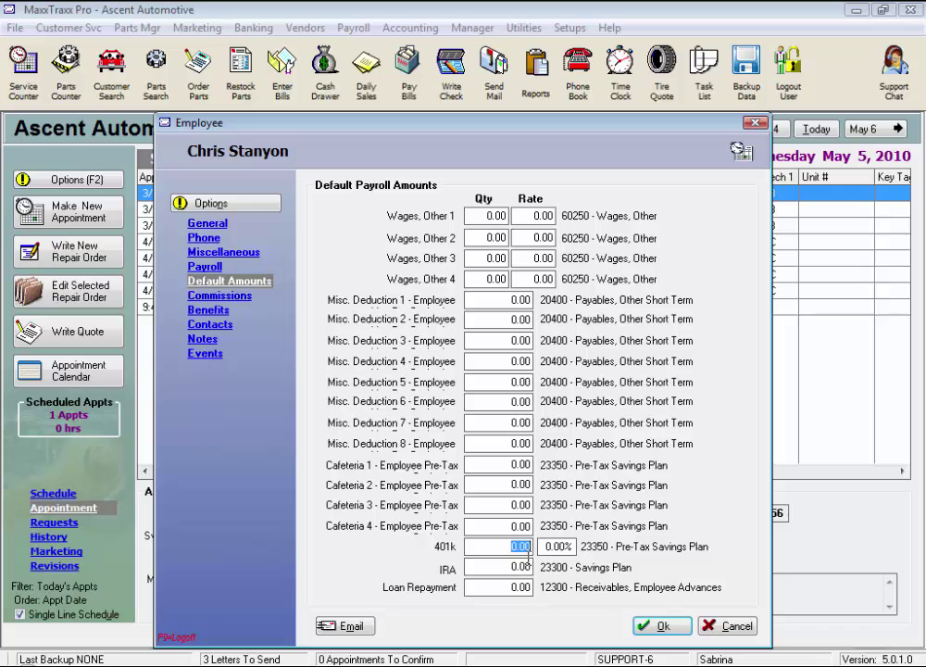
- Enter a 50.00 default Loan Repayment deduction
click(499, 589)
text(50)
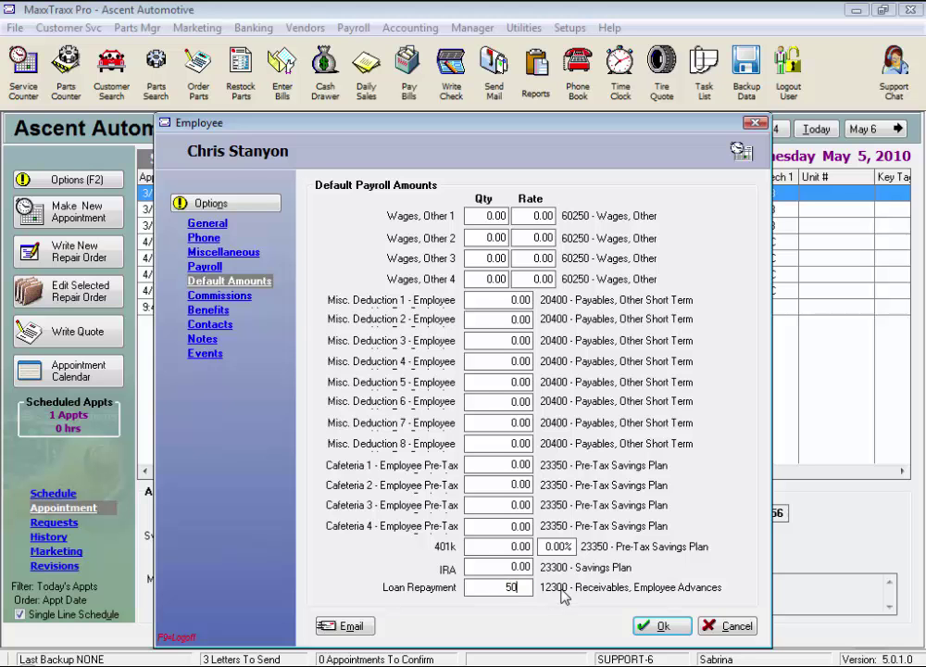
key(Tab)
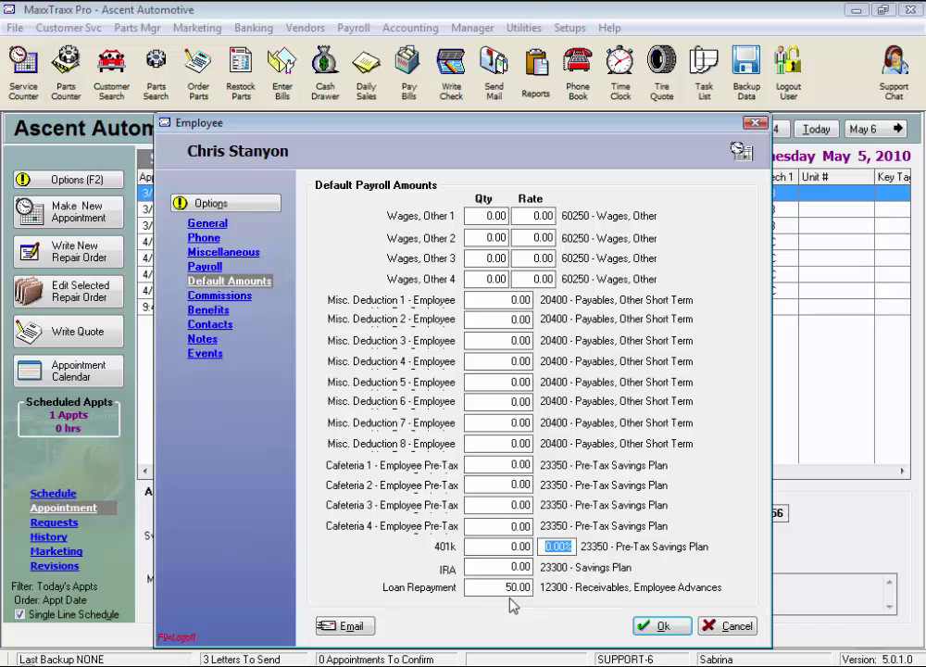
- Compare the commission settings under Hourly pay, then restore Commission Only pay
click(241, 298)
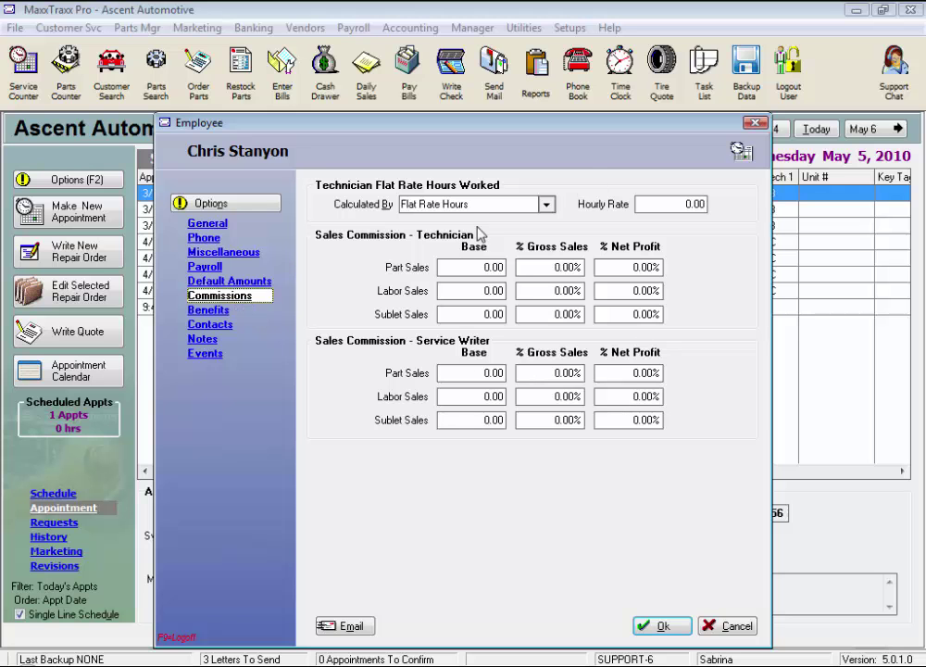
click(206, 267)
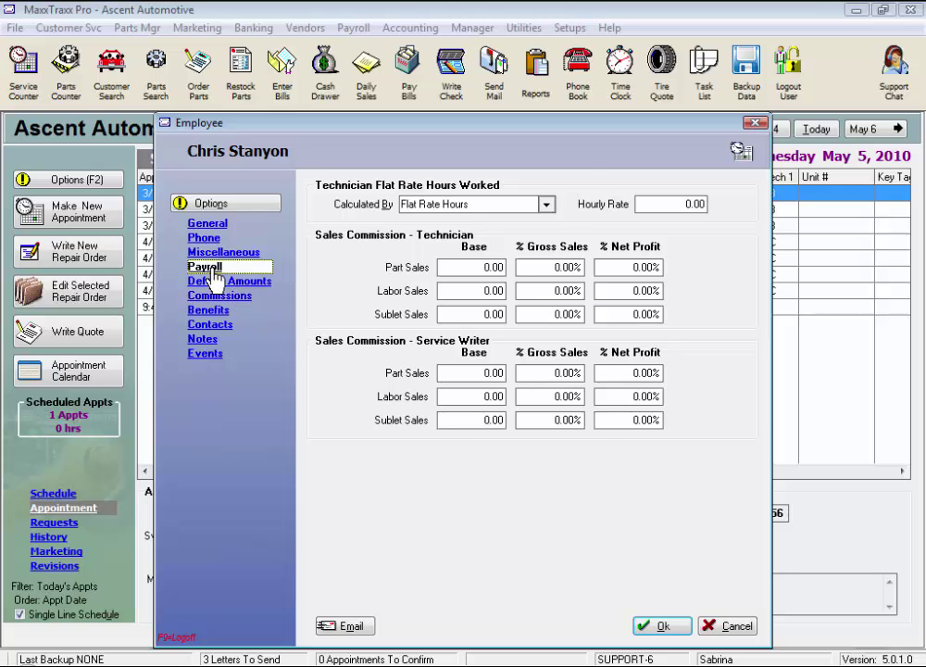
click(502, 247)
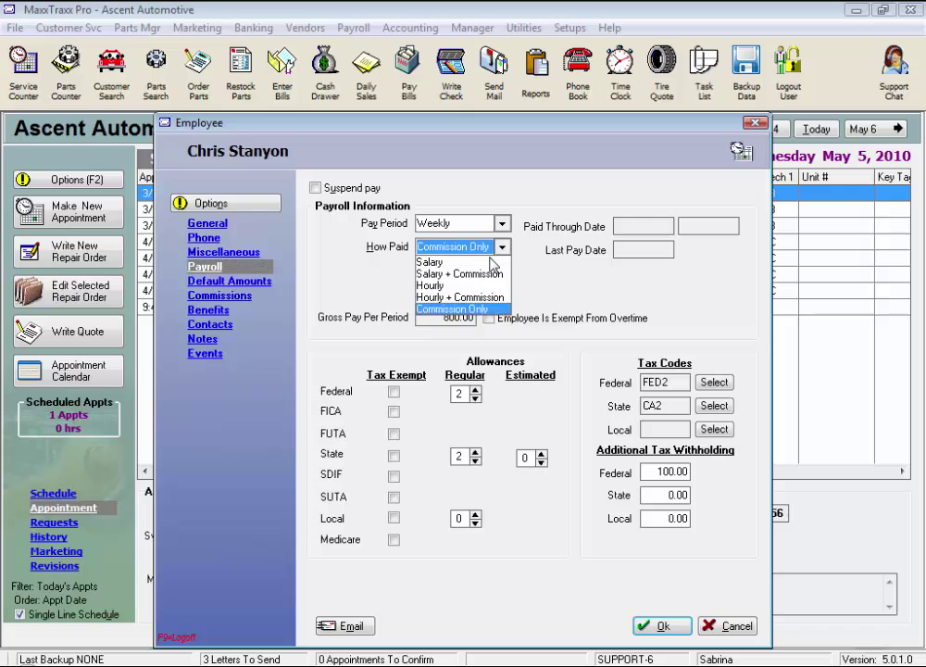
click(435, 288)
click(231, 296)
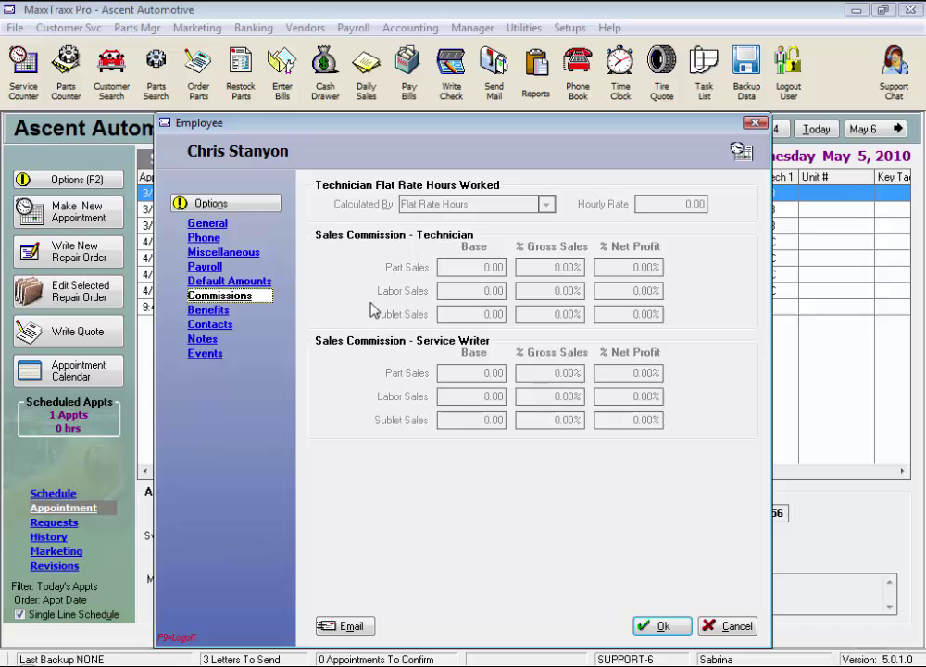
click(204, 267)
click(501, 247)
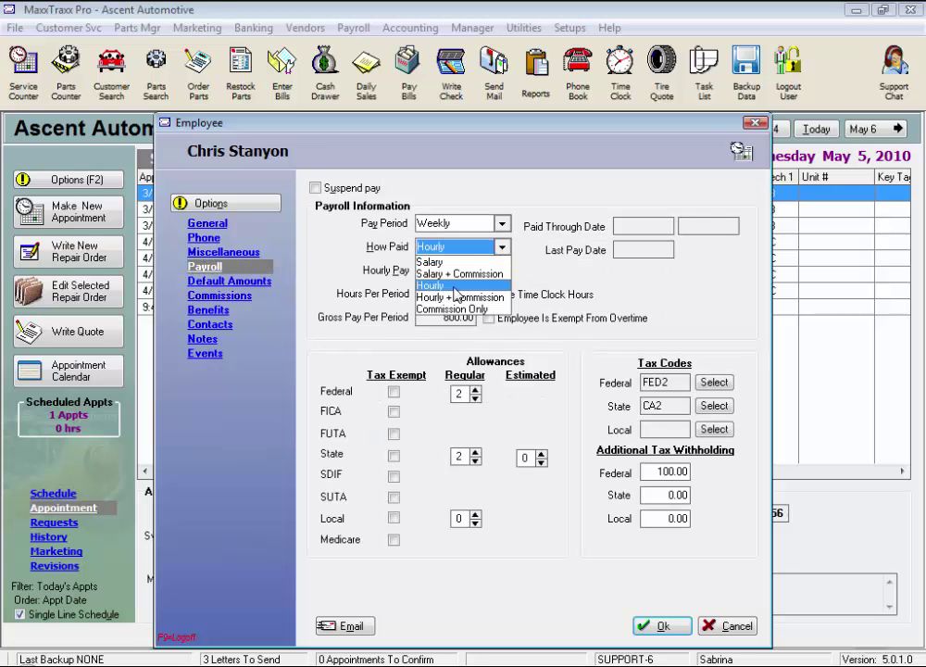
click(452, 309)
- On the Commissions page, calculate technician hours by Flat Rate Hours instead of Actual Hours
click(223, 295)
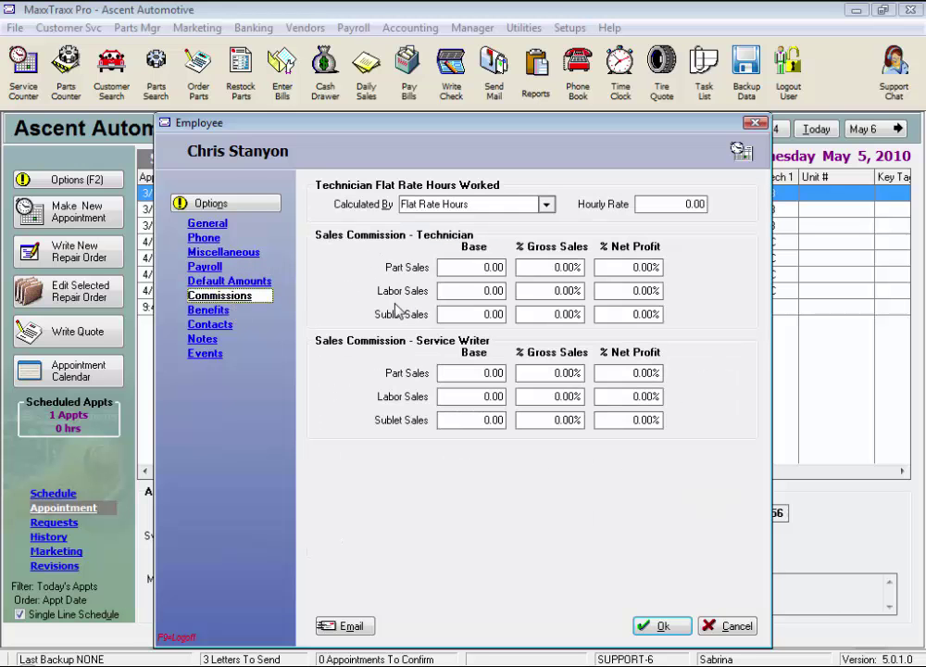
click(546, 205)
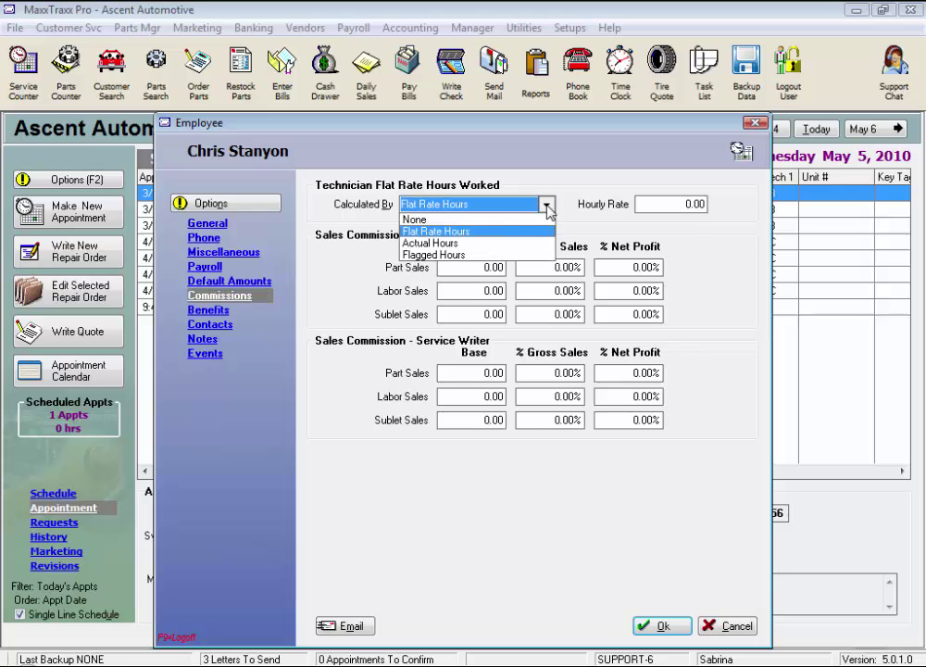
click(466, 244)
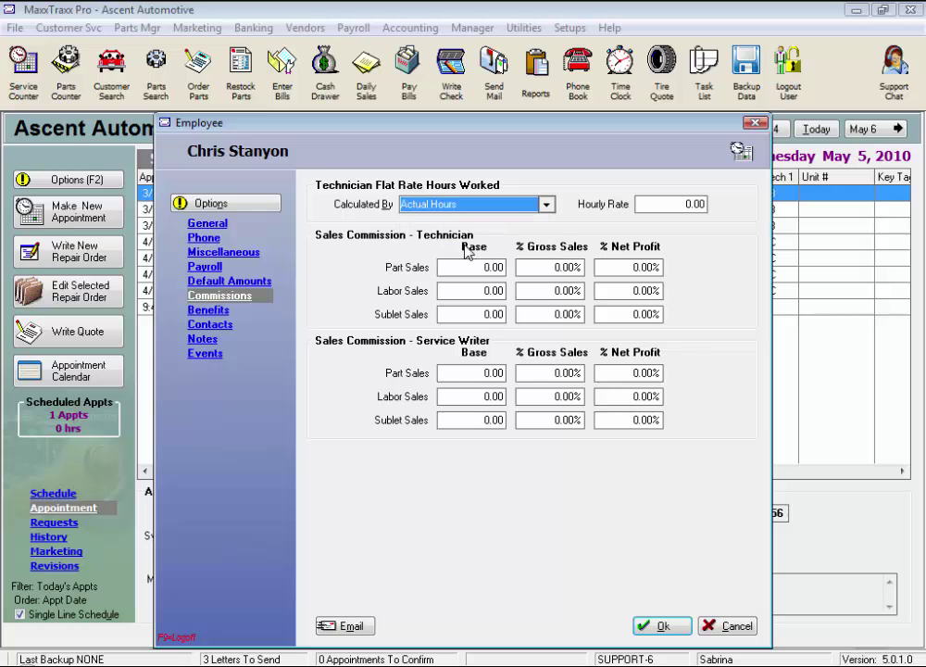
click(546, 205)
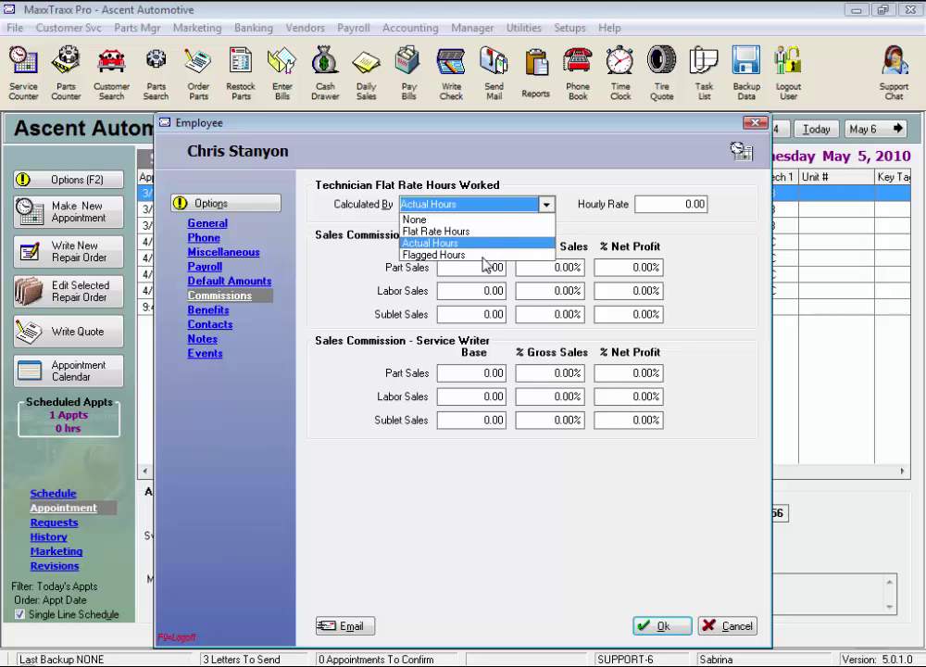
click(489, 255)
click(546, 205)
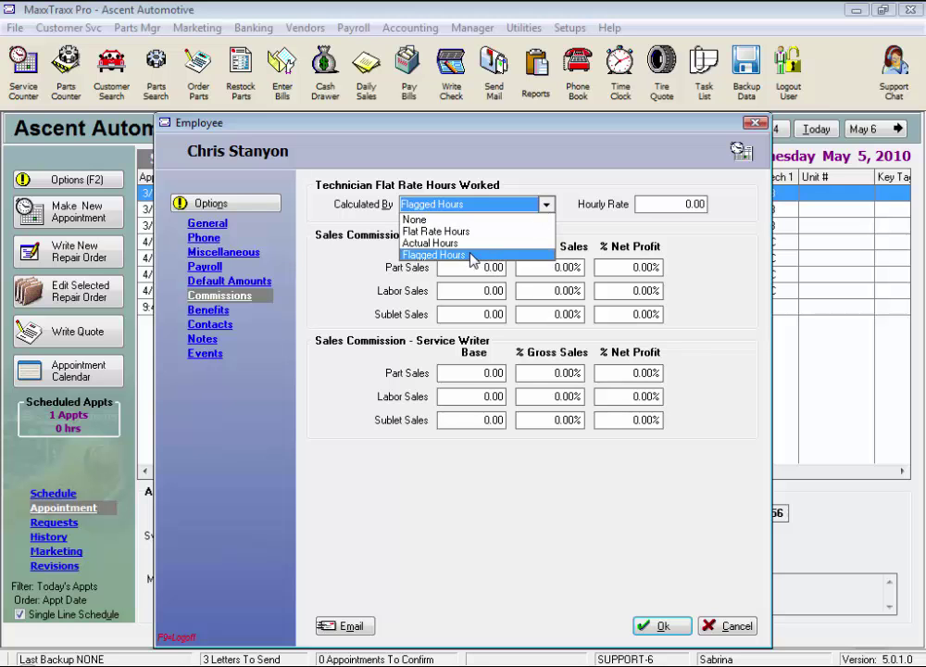
click(475, 231)
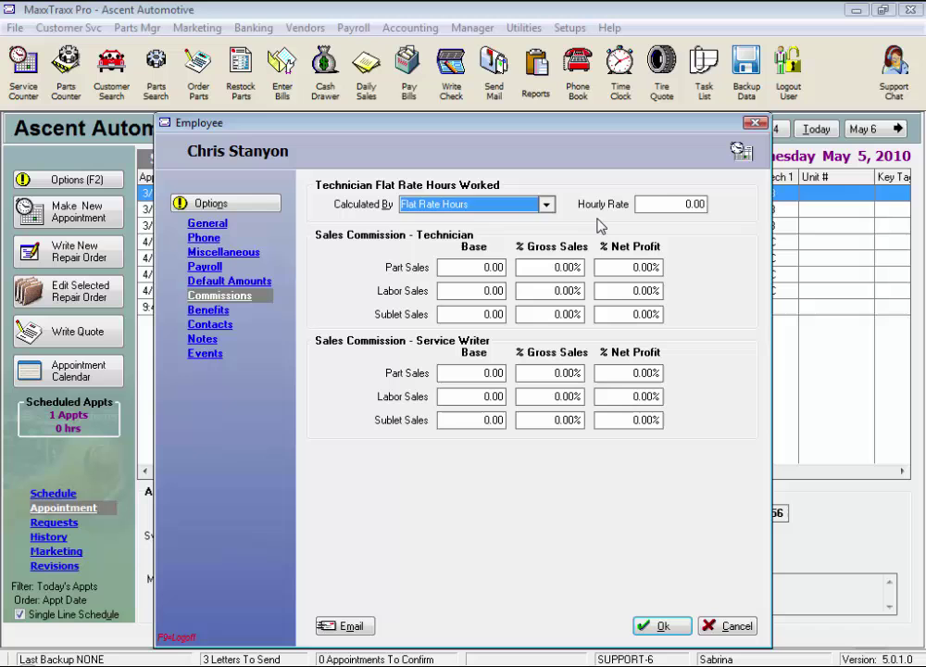
- Set the technician hourly rate to 28.00
click(648, 204)
text(28)
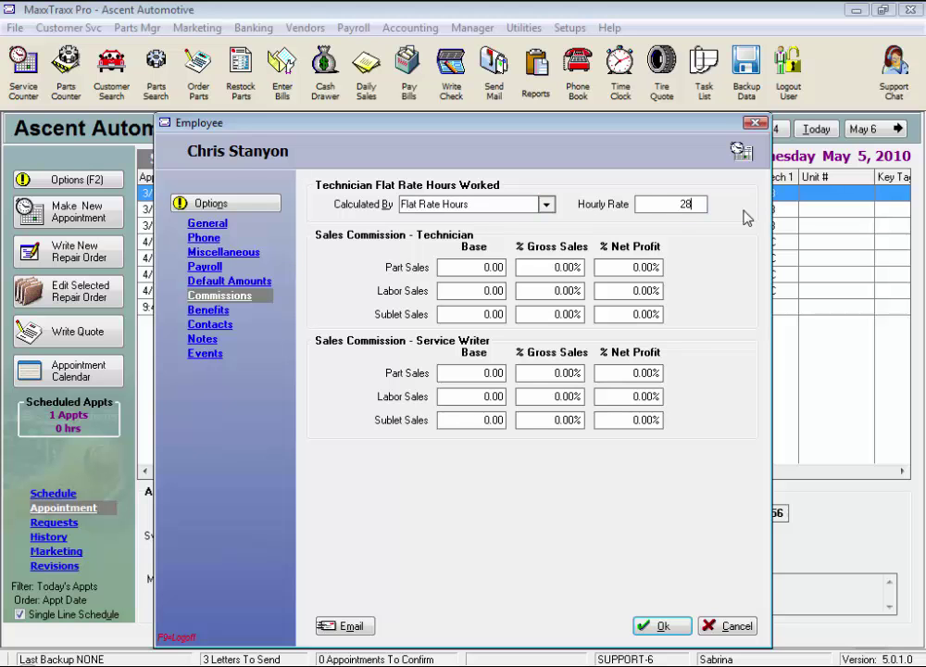
key(Tab)
- Set the labor sales commission to a 500.00 base plus 20% of gross sales
click(476, 292)
click(477, 315)
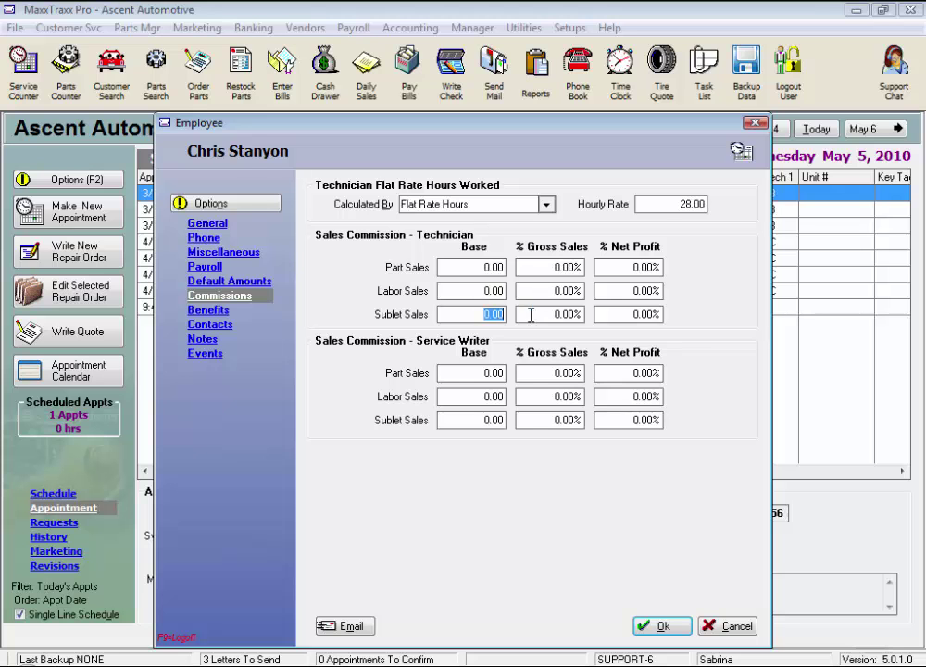
click(486, 291)
text(5)
text(00)
click(563, 288)
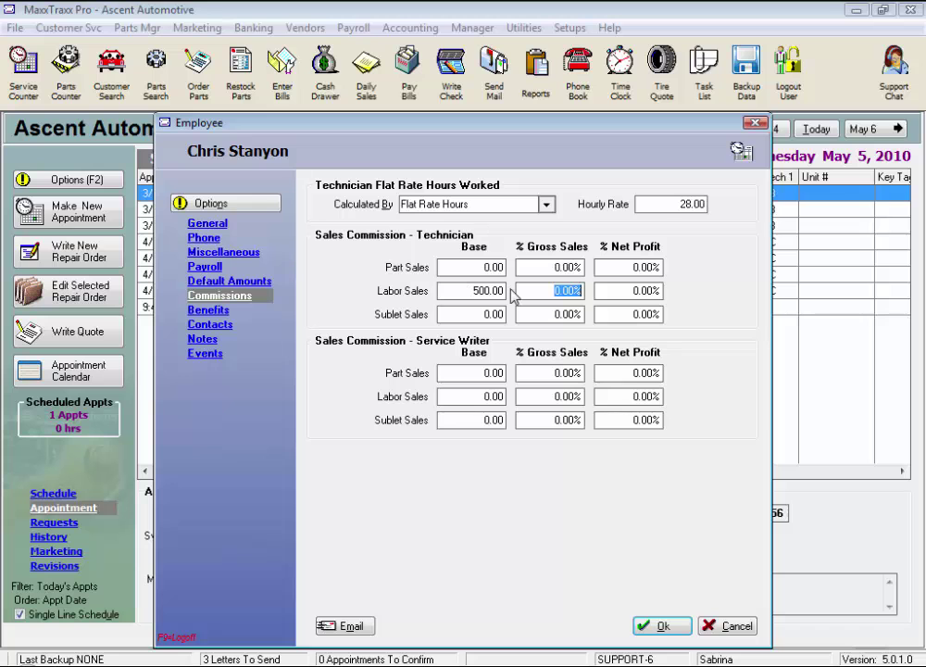
text(20)
click(474, 290)
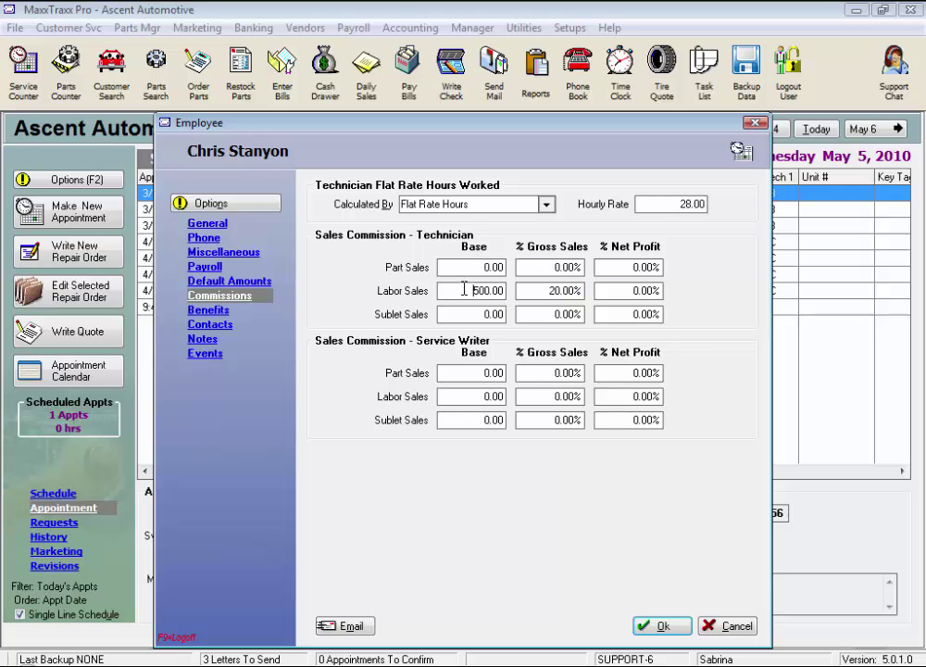
click(550, 293)
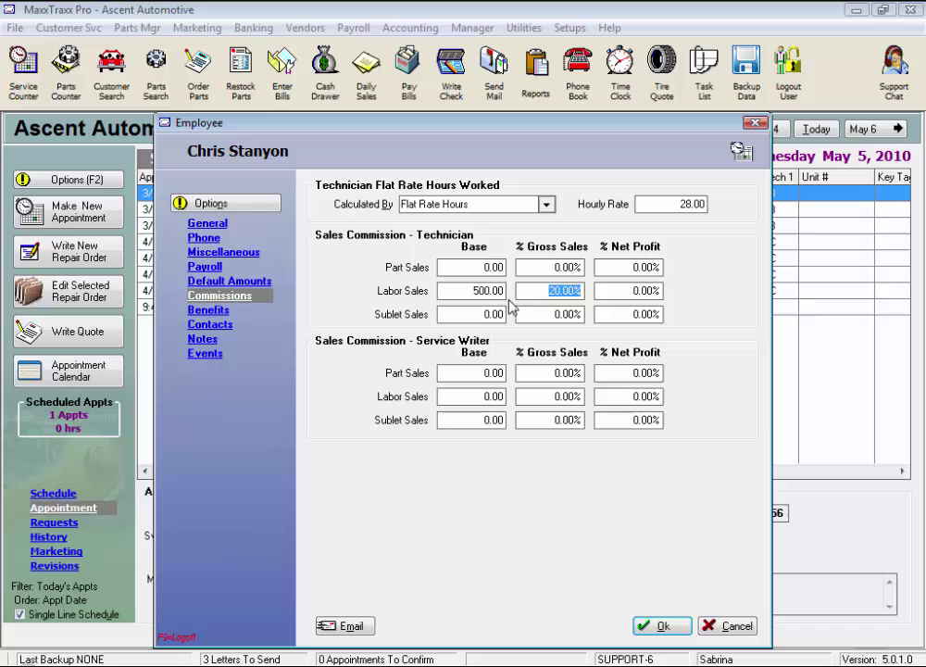
key(shift+Tab)
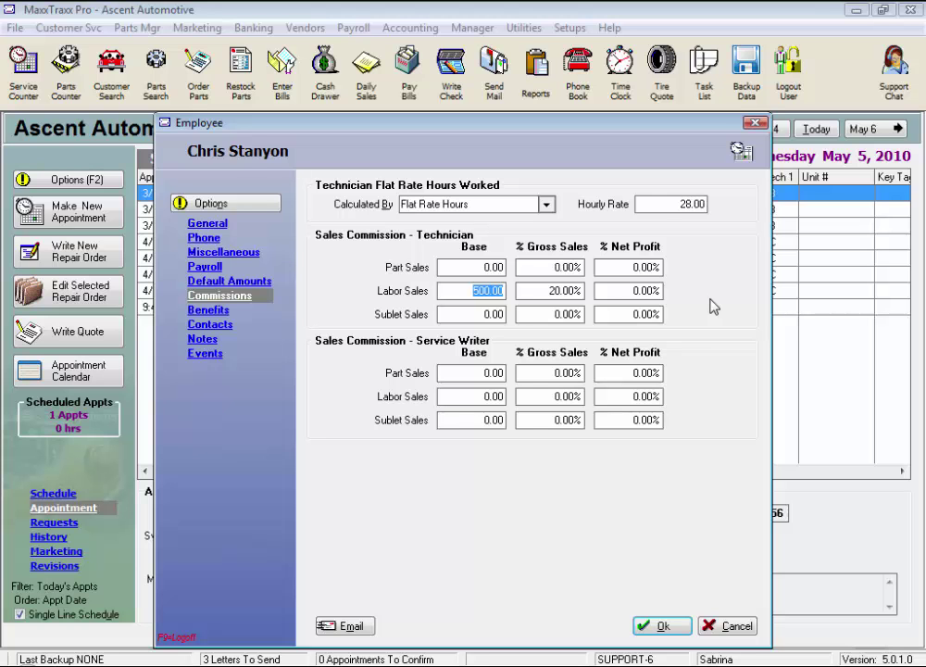
click(549, 290)
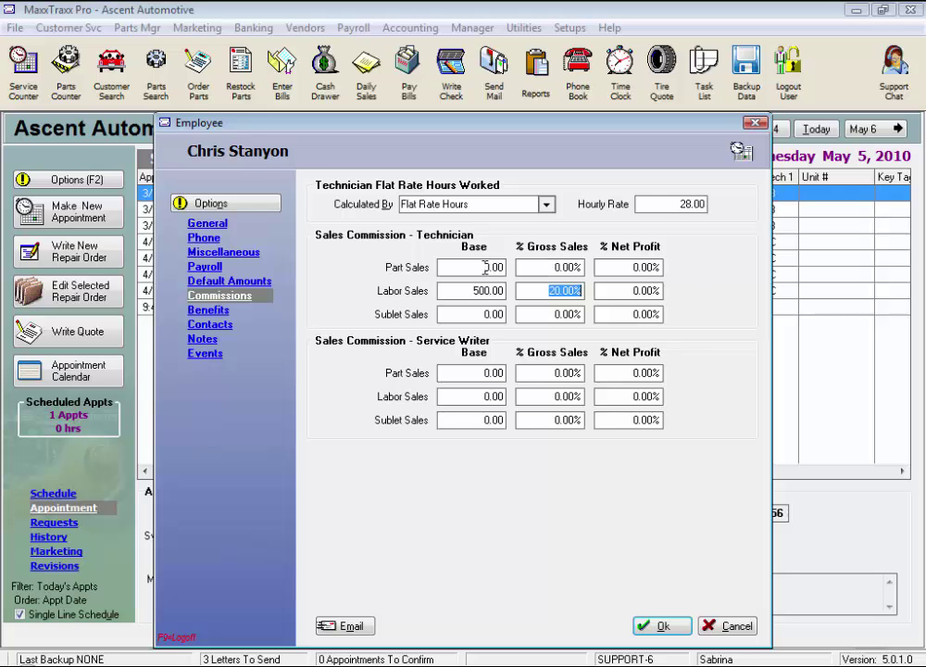
click(488, 268)
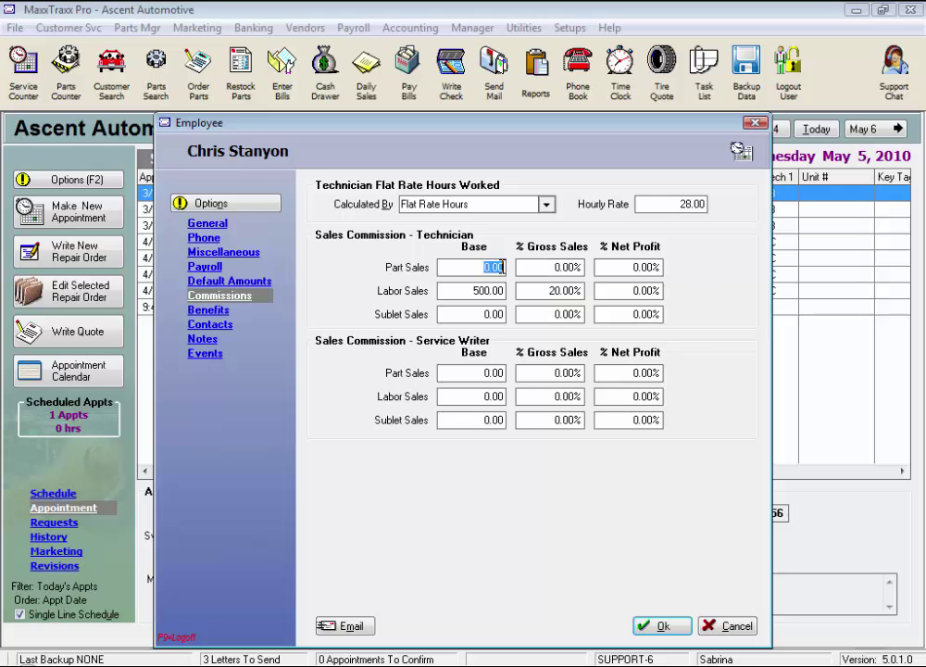
- Enter 40 total vacation hours and 40 total sick hours on the Benefits page
click(205, 311)
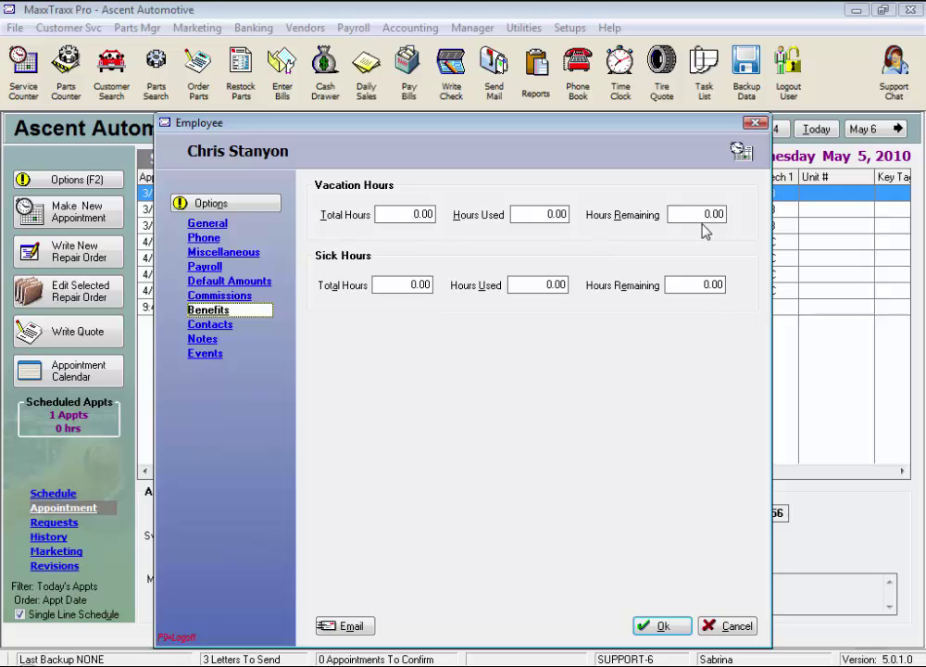
click(396, 216)
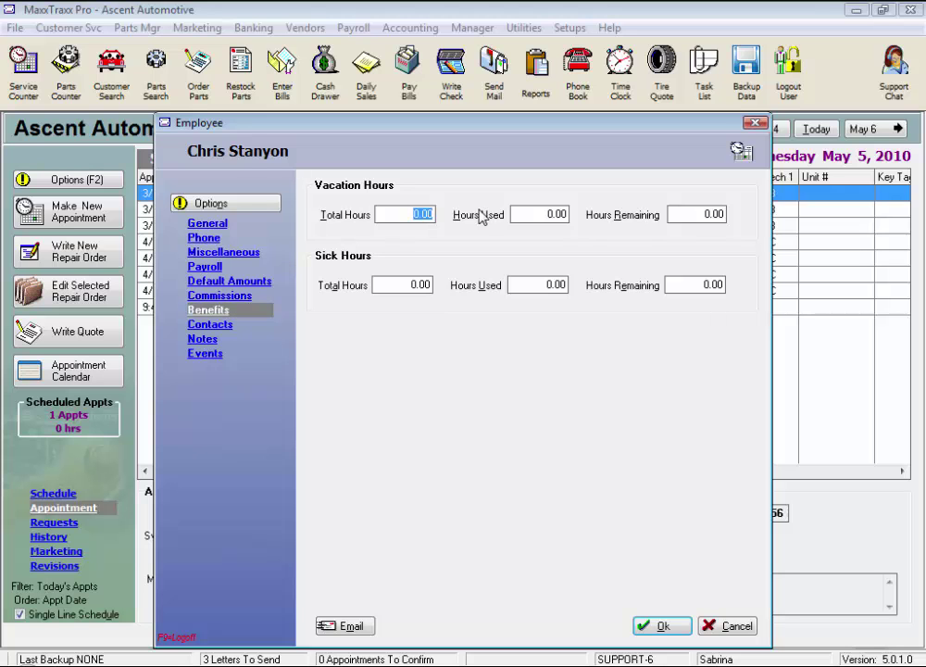
text(40)
click(433, 285)
text(40)
key(Tab)
text(8)
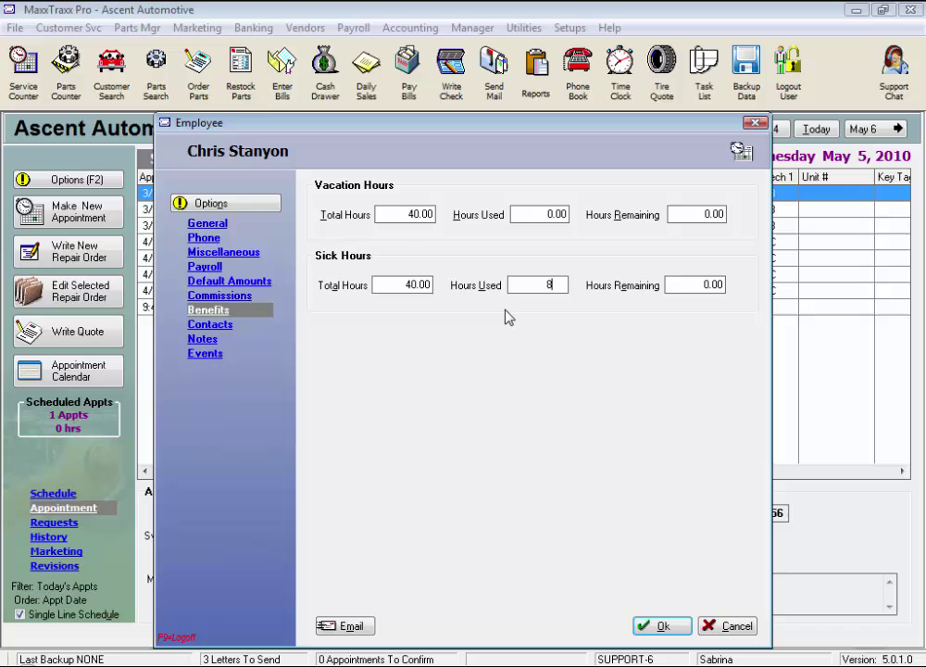
key(Tab)
double_click(553, 284)
- Type 0 into Sick Hours Used, then look over the blank Contacts and Notes pages
text(0)
click(222, 325)
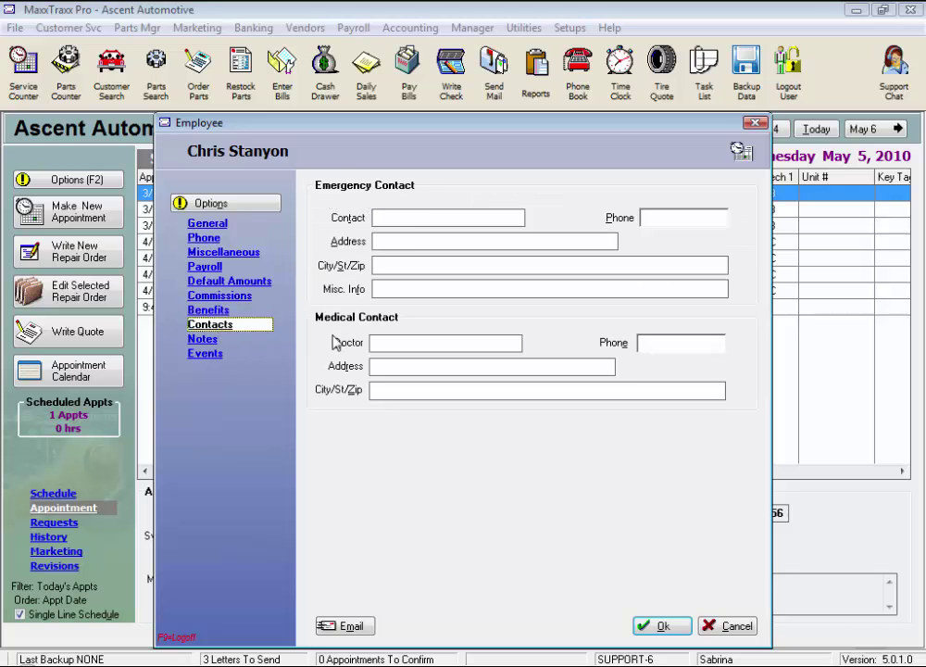
click(378, 343)
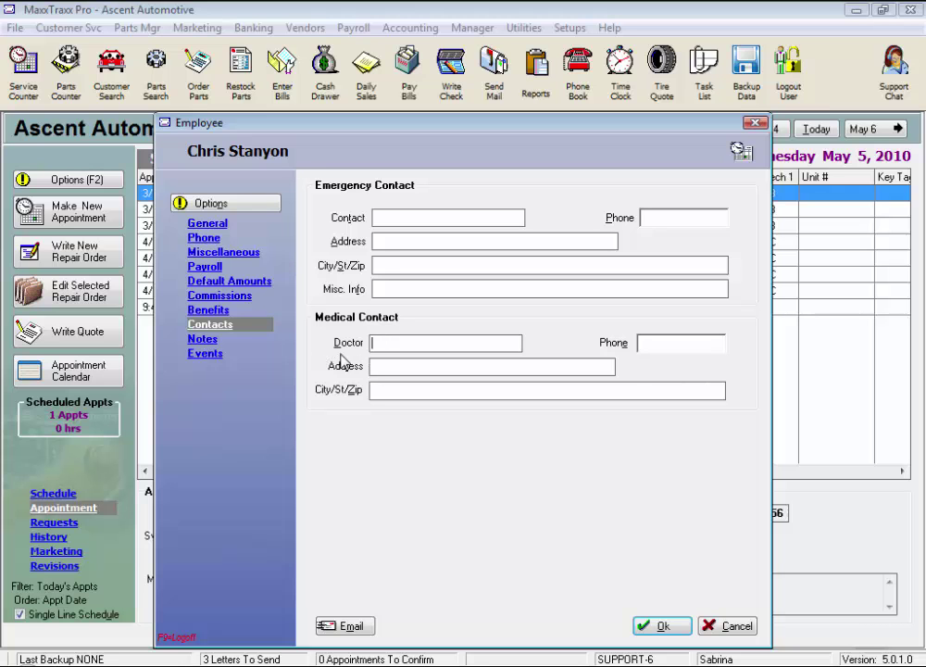
click(204, 340)
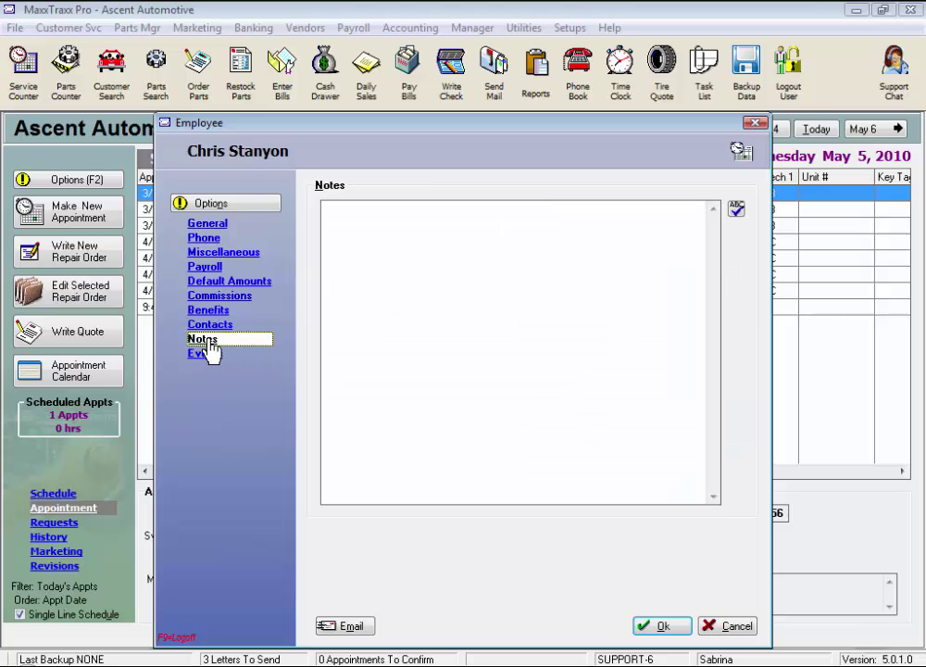
click(389, 217)
- Add a 'Review' event set to Print With Time Card, then save the employee record
click(209, 354)
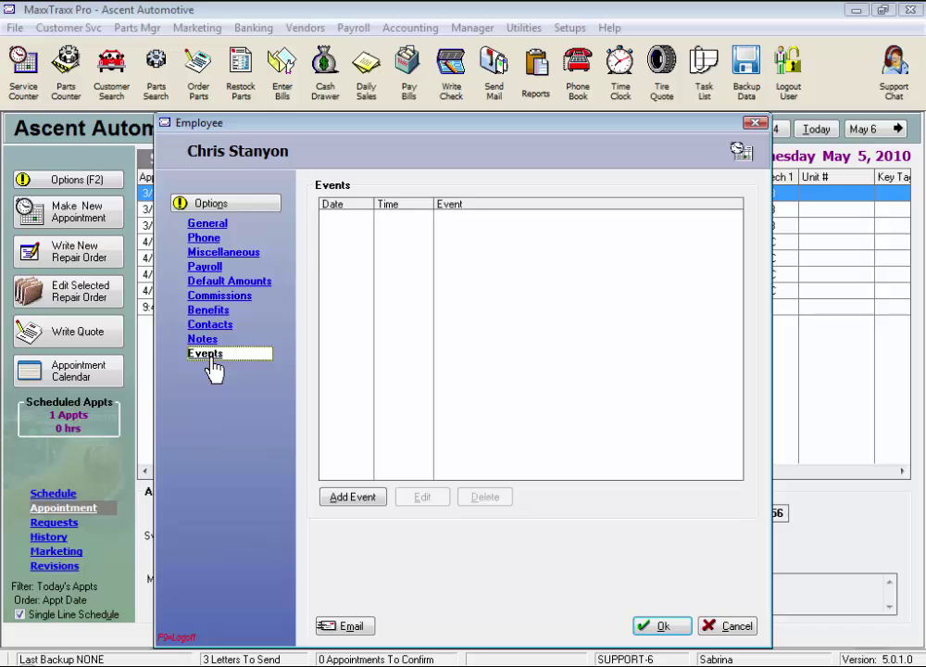
click(351, 498)
click(370, 363)
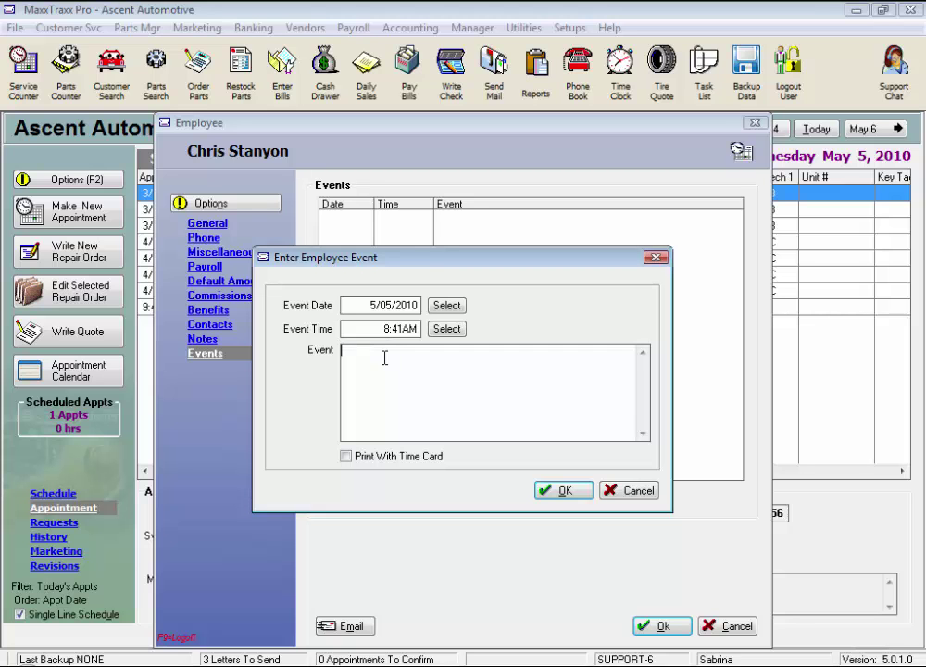
text(Review)
click(346, 456)
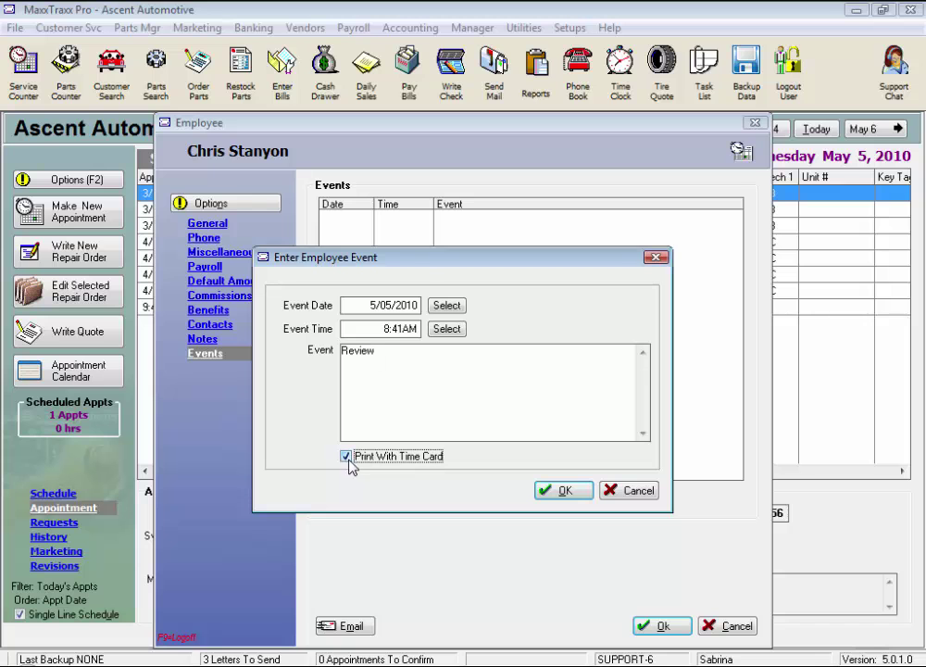
click(565, 491)
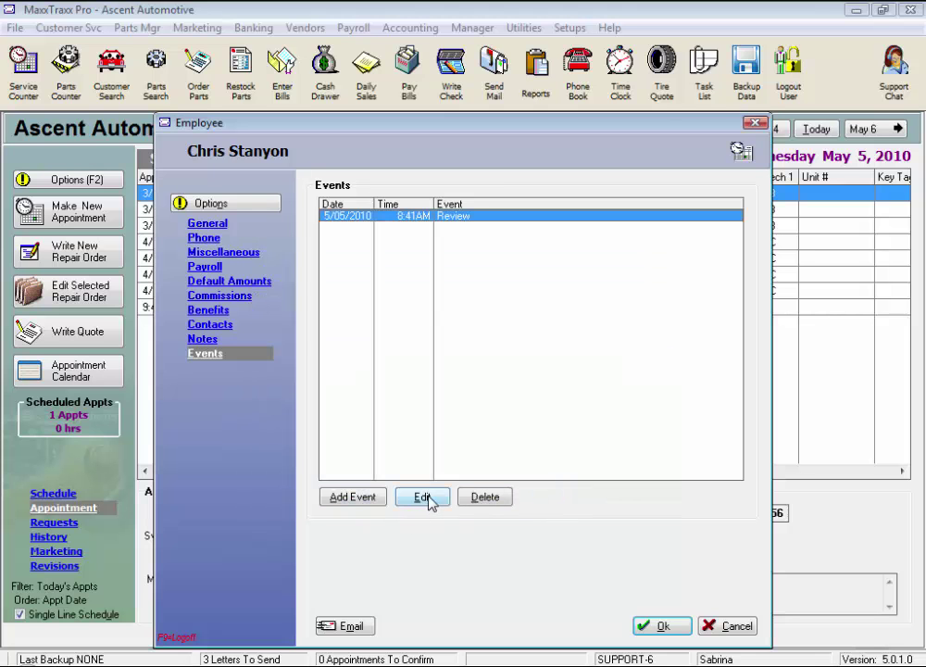
click(659, 626)
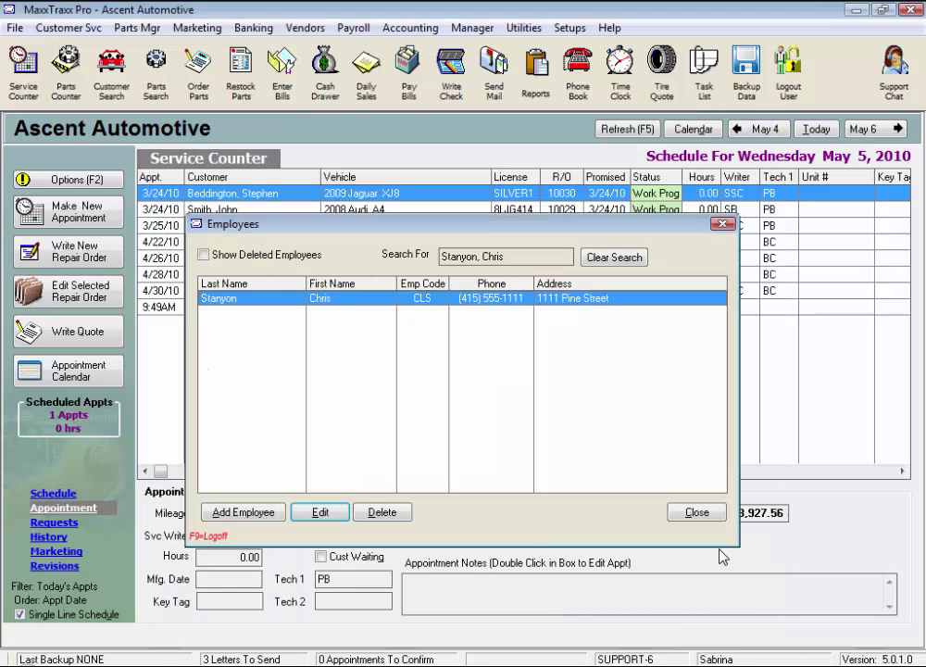
- Open Default Account Posting from Setups and view the user-definable payroll wage and deduction postings
click(712, 515)
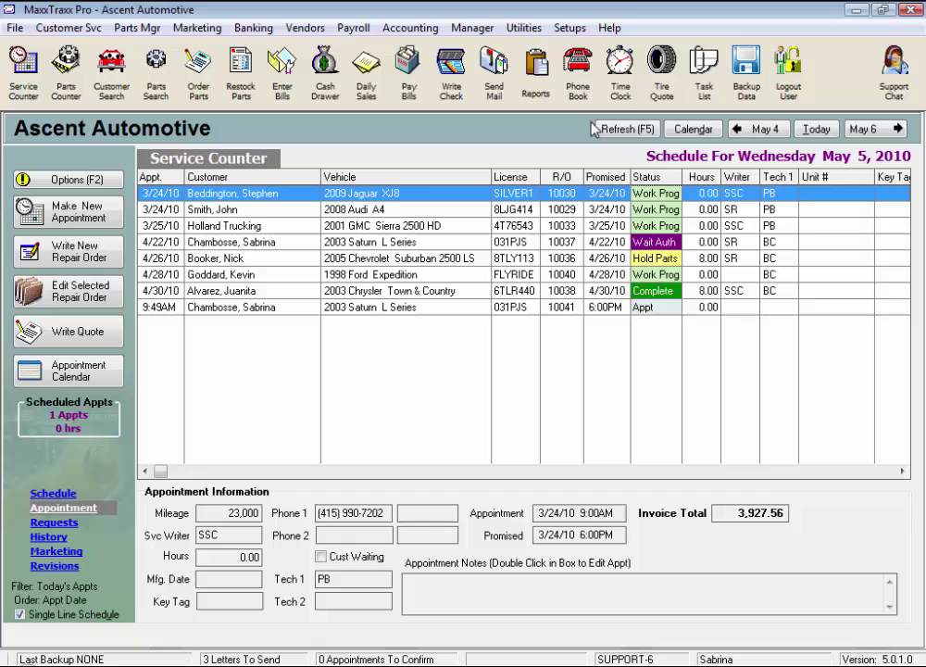
click(571, 30)
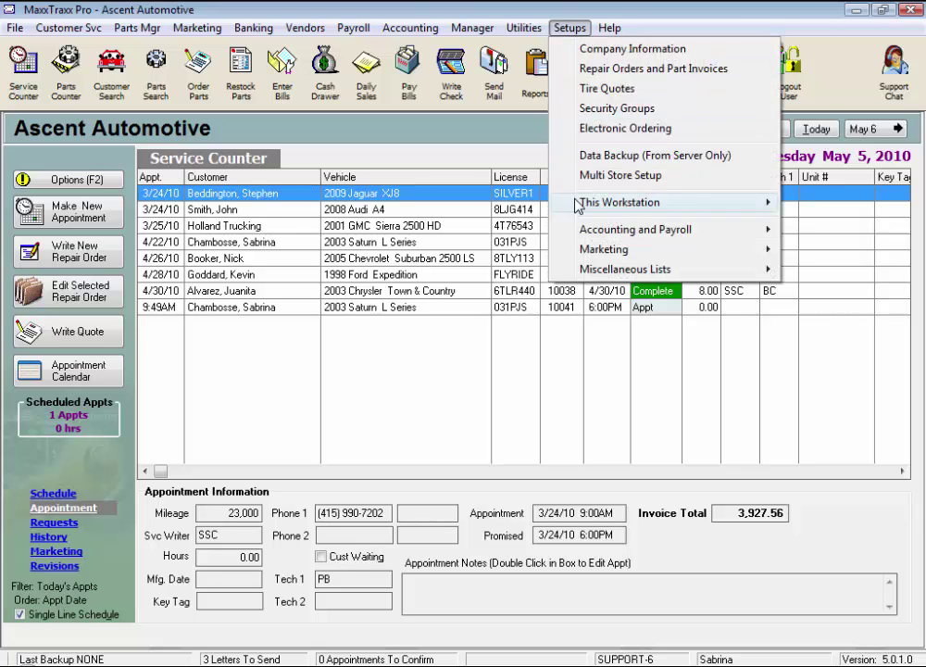
mouse_move(635, 230)
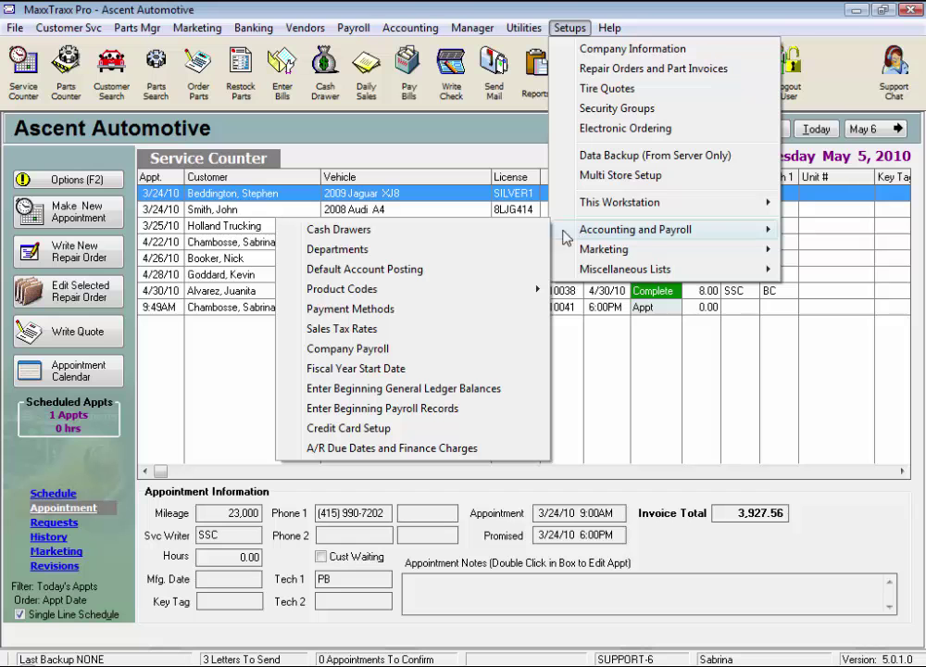
click(444, 271)
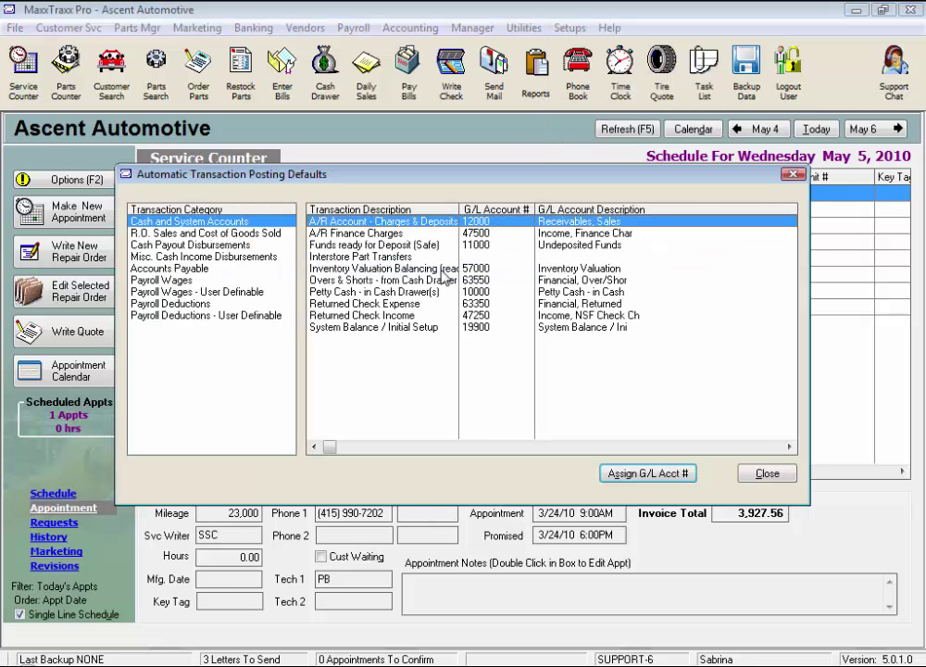
click(182, 292)
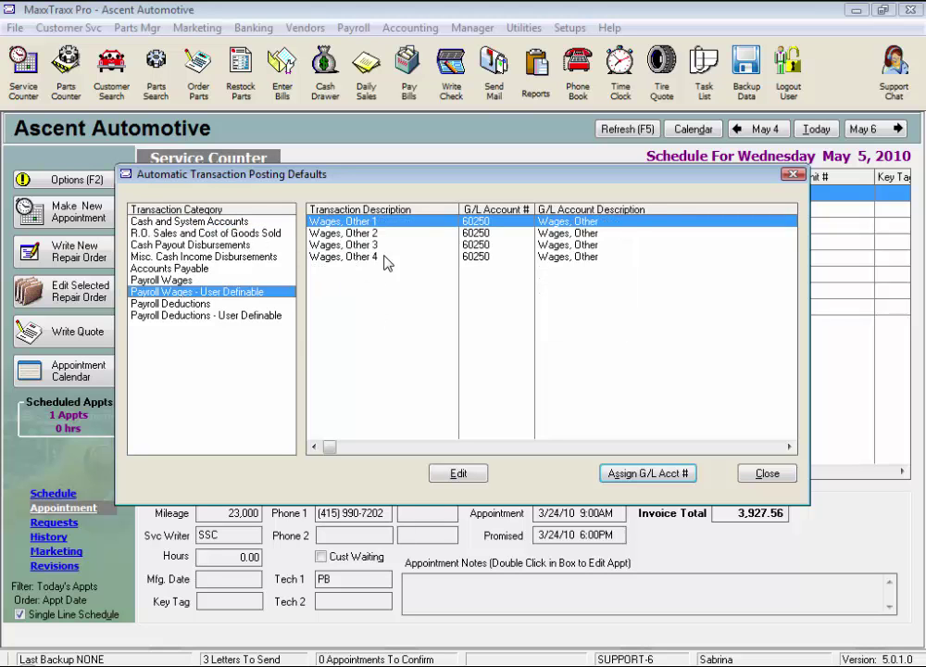
click(195, 317)
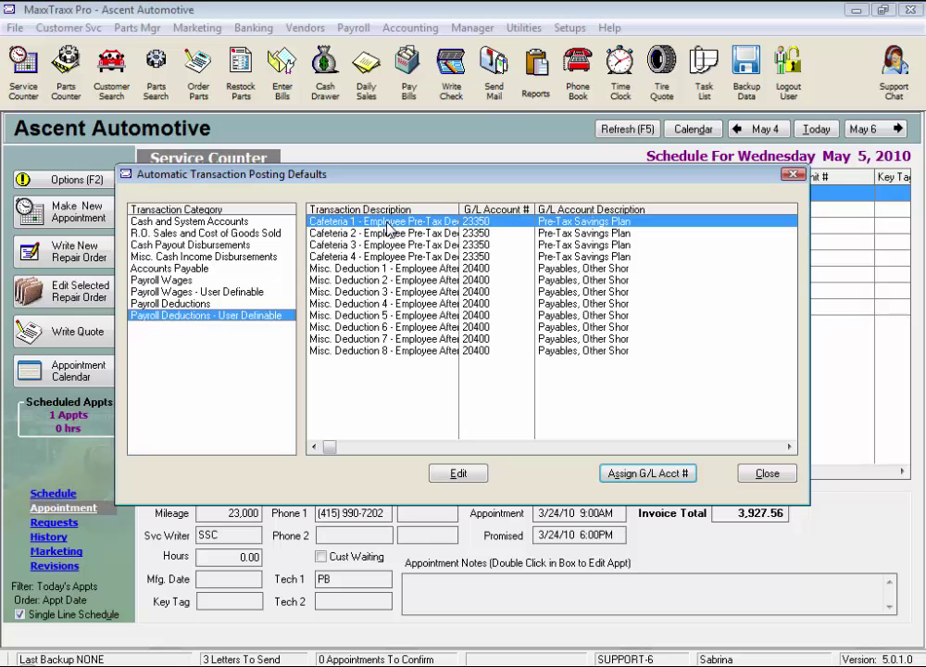
- Inspect the Cafeteria 1 posting definition without changes and close the posting settings
double_click(388, 224)
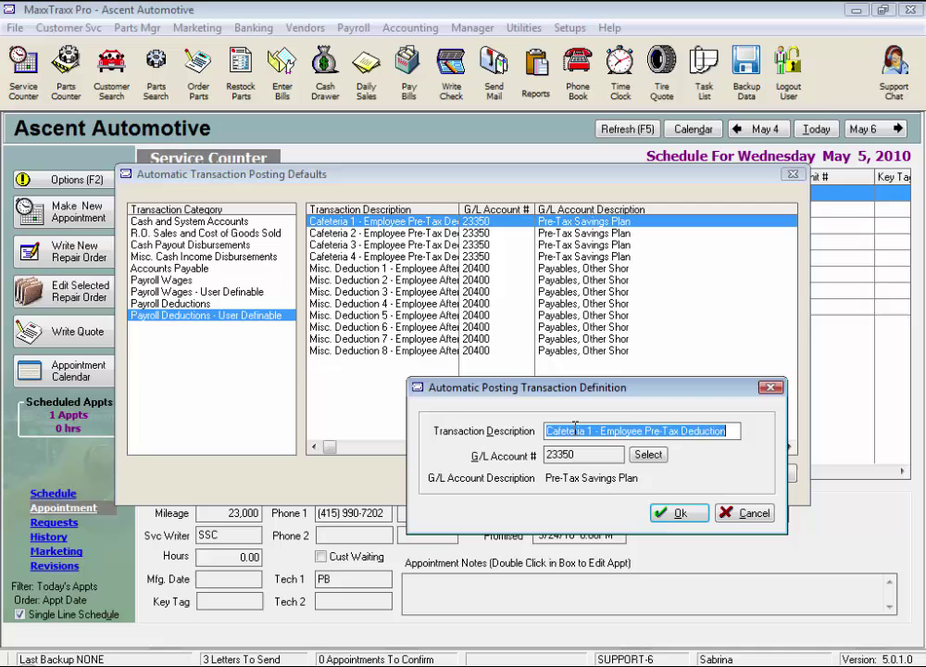
click(648, 455)
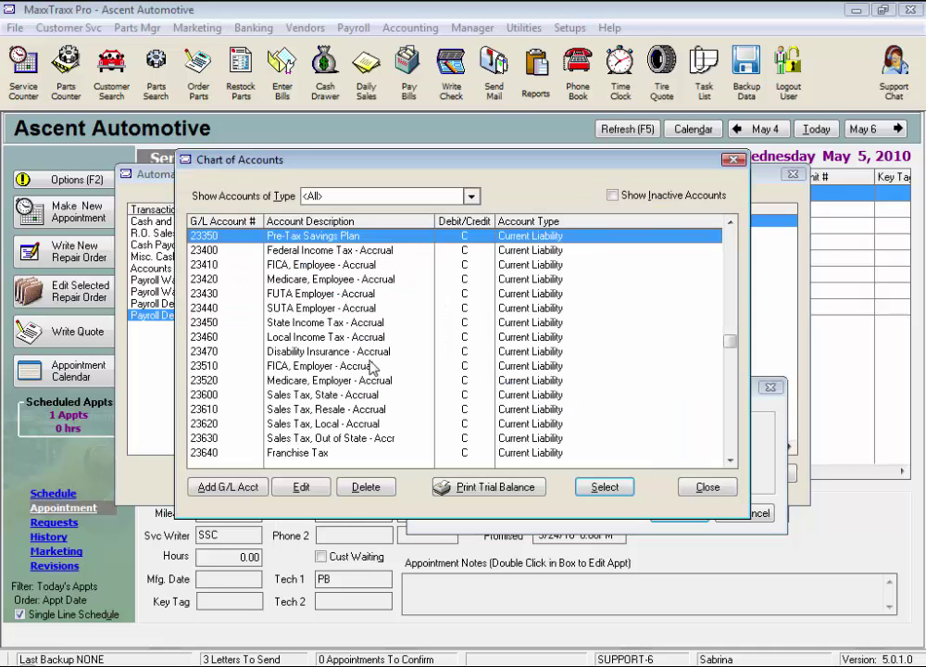
click(705, 488)
click(746, 515)
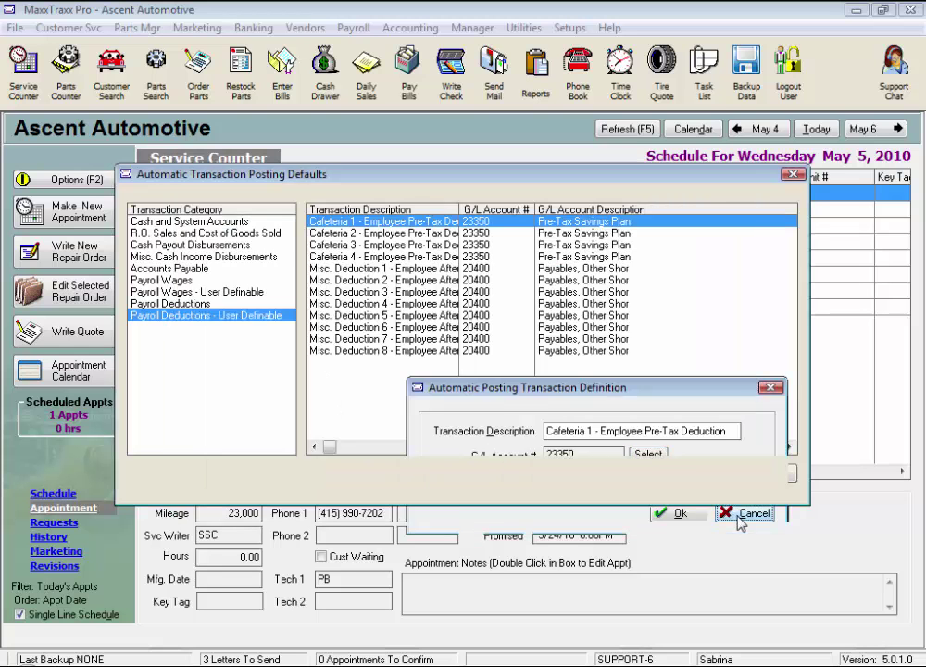
click(766, 471)
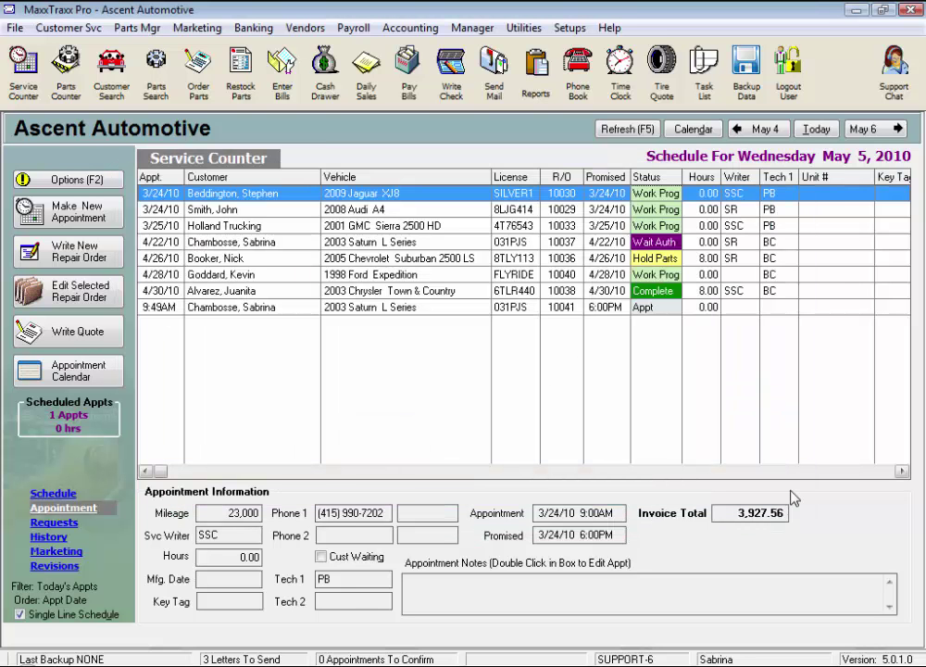